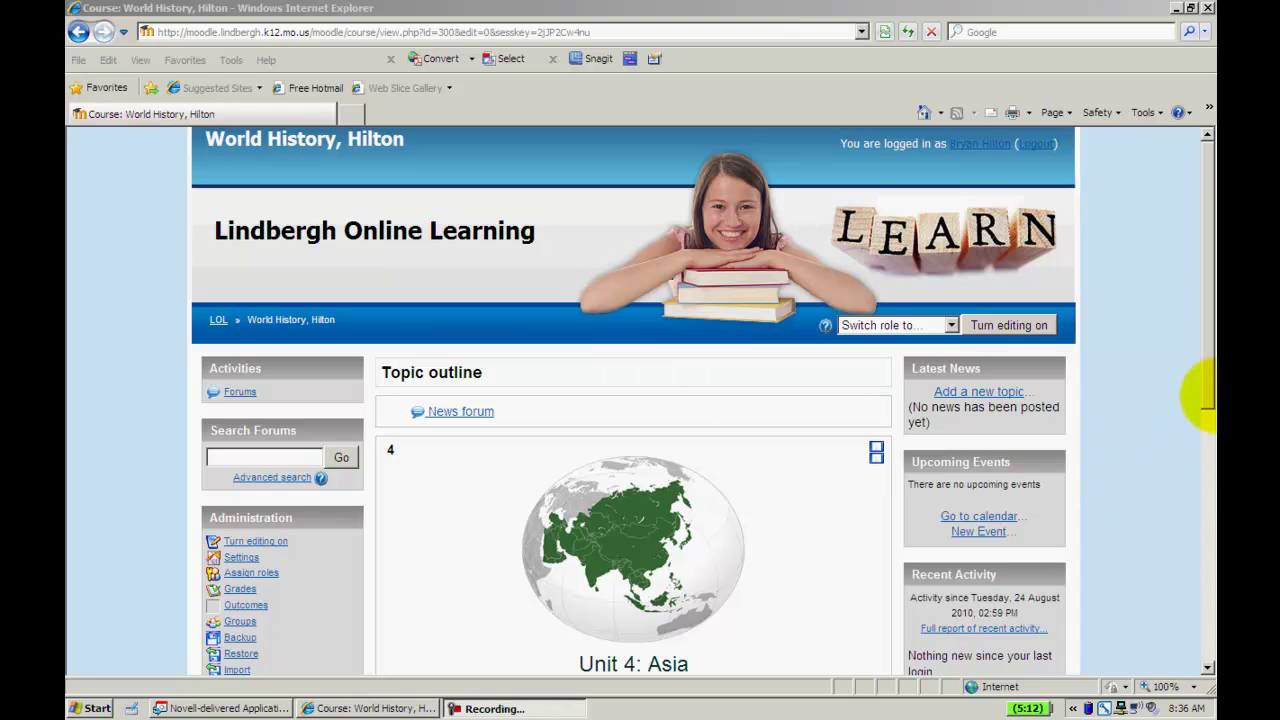
Turn on editing for the course page
drag(1209, 397, 1210, 525)
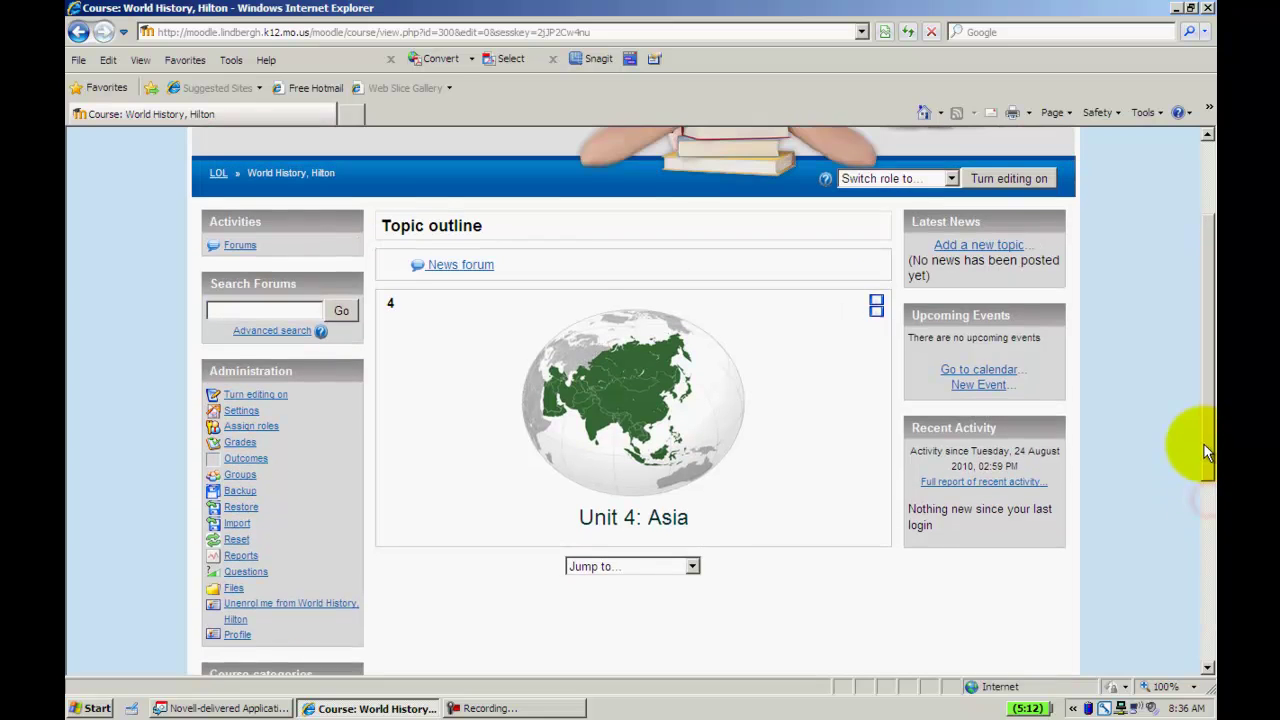
drag(1208, 499, 1204, 448)
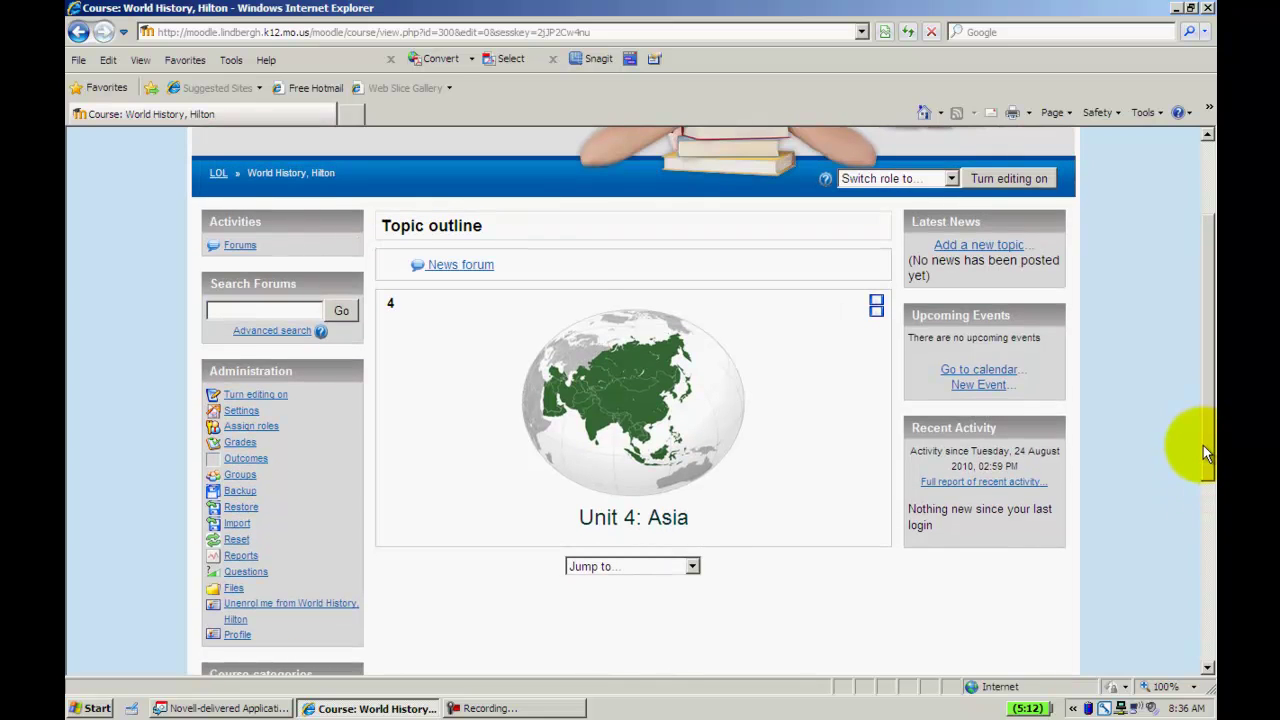
click(1012, 179)
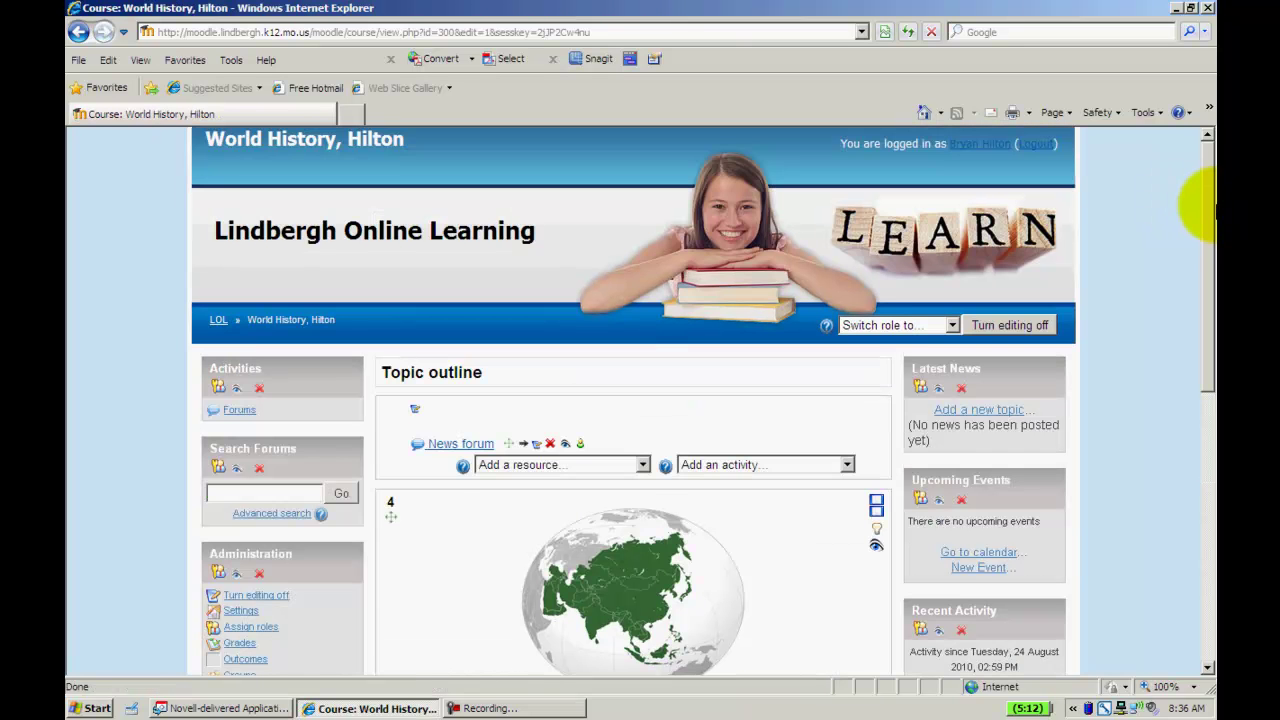
In Unit 4, add an Advanced uploading of files assignment from the Add an activity list
drag(1208, 205, 1208, 380)
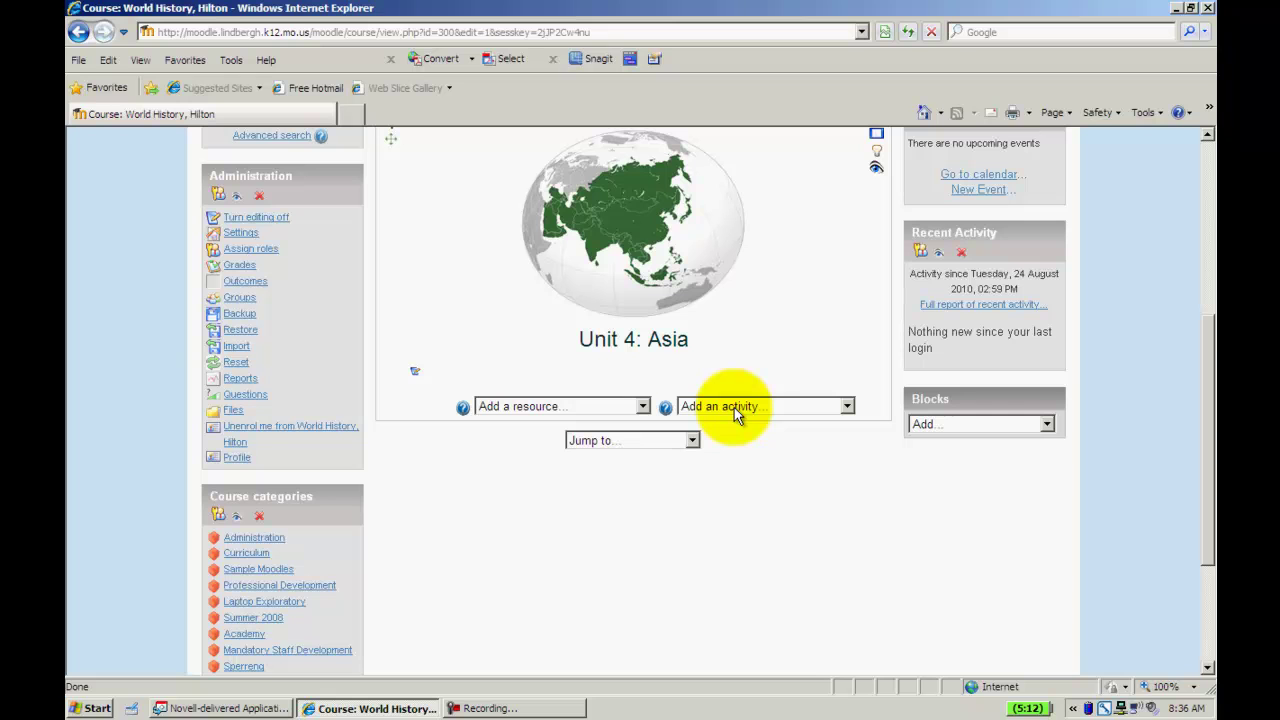
click(847, 407)
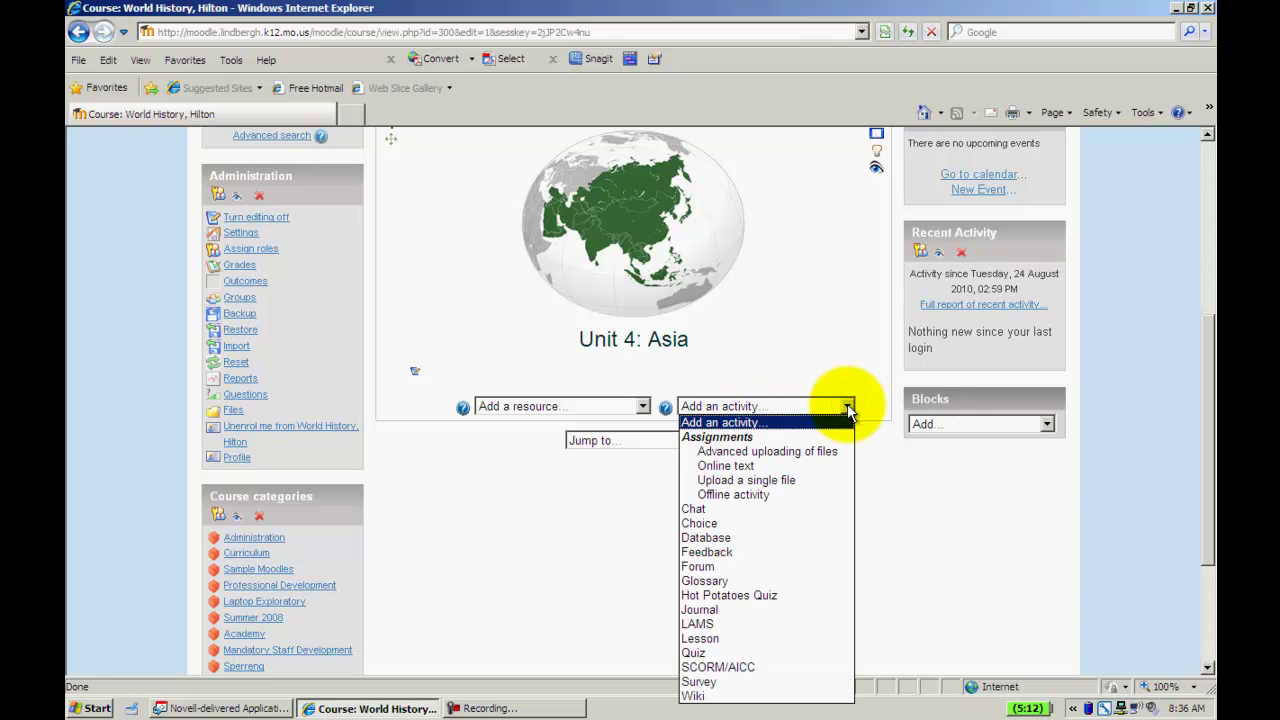
click(822, 455)
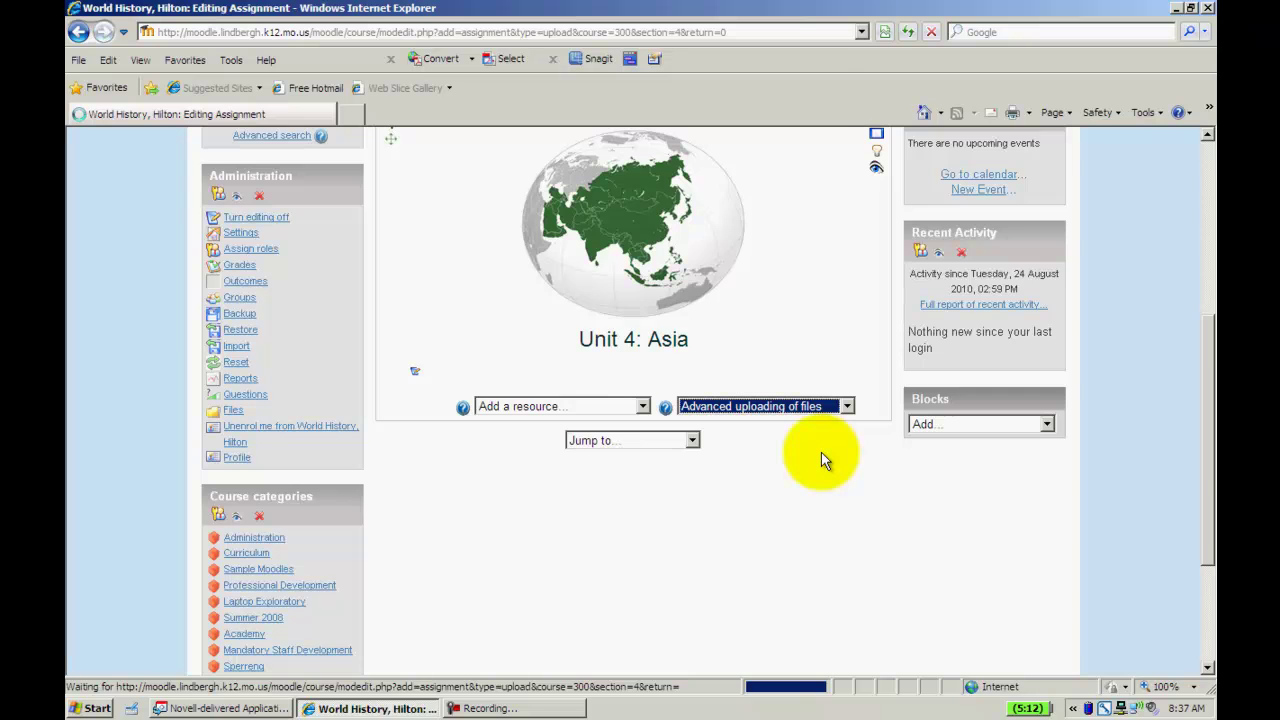
Name the assignment 'World History Paper' and copy that name into the Description editor
scroll(1210, 330, down, 3)
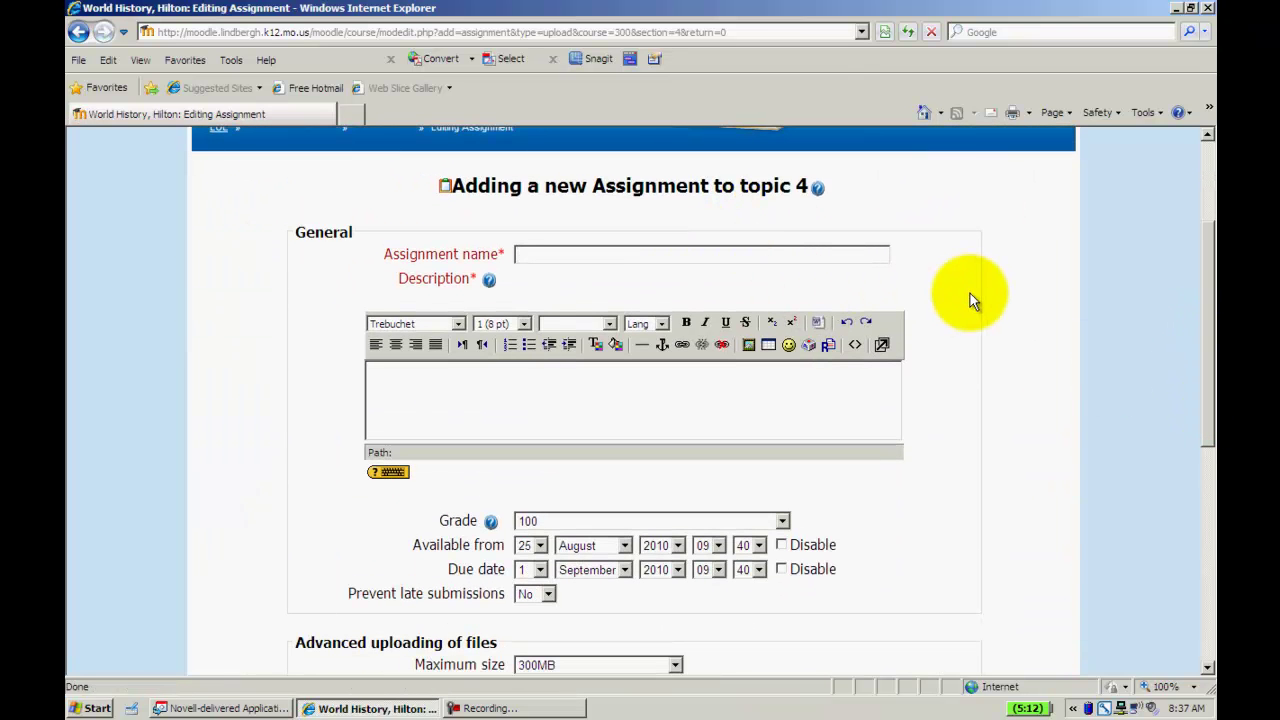
text(World History Paper)
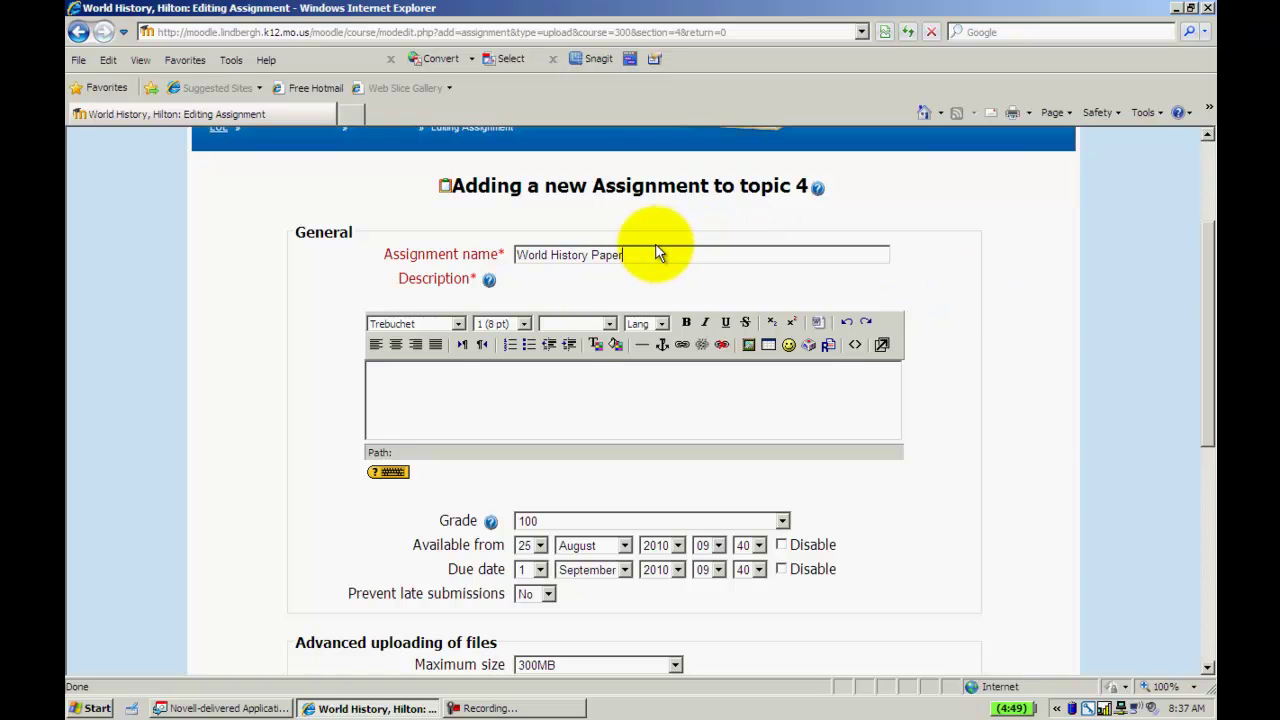
drag(640, 255, 530, 256)
right_click(534, 258)
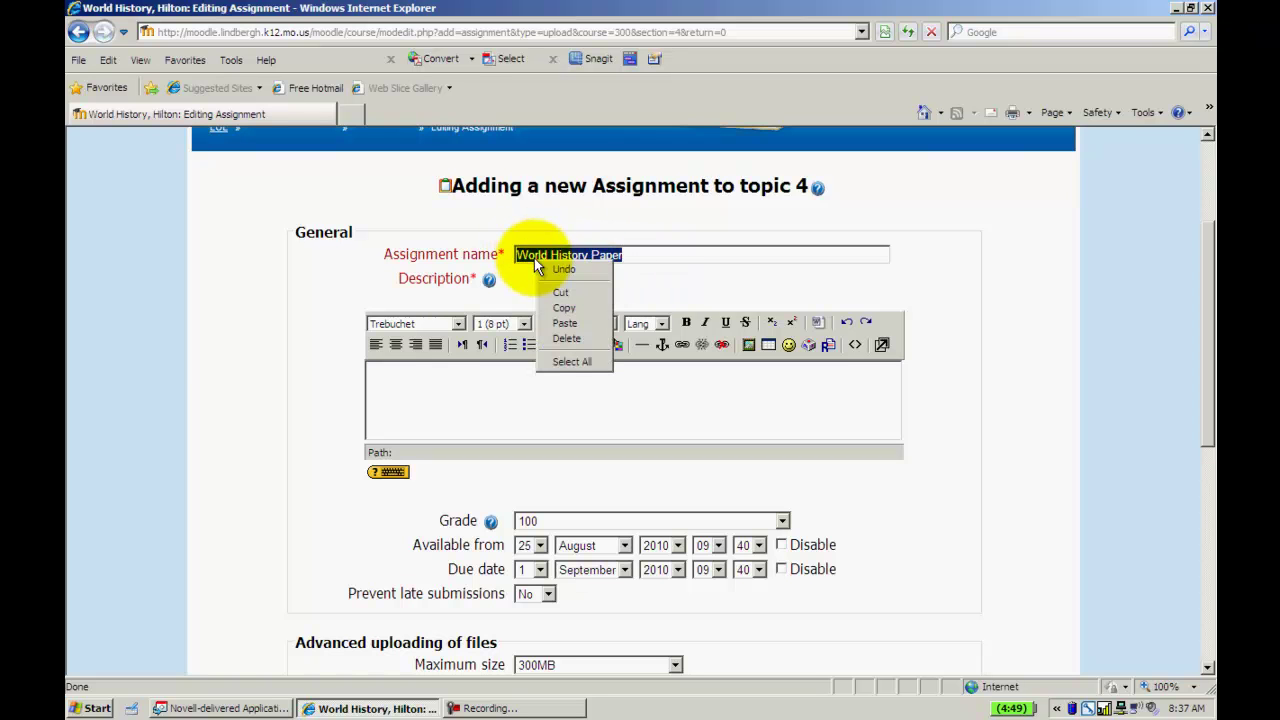
click(563, 310)
click(524, 381)
right_click(532, 428)
click(565, 443)
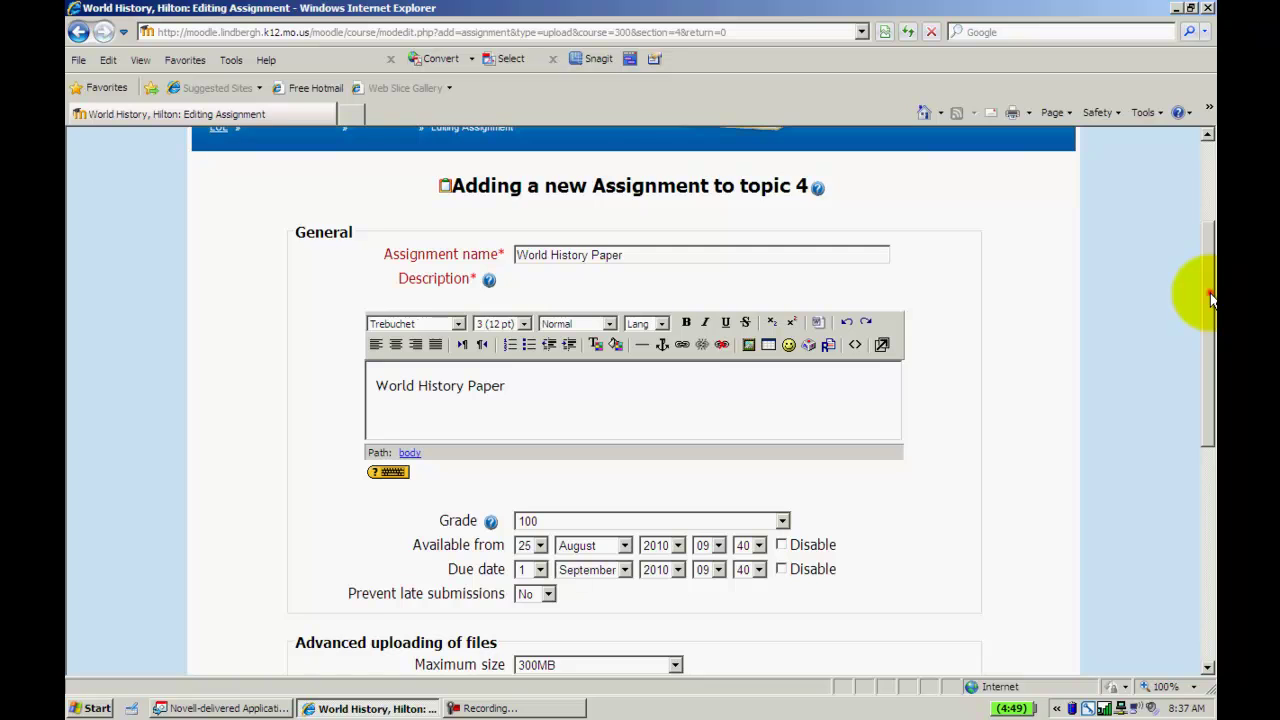
drag(1212, 292, 1207, 386)
Set the assignment's grade to 50
click(782, 304)
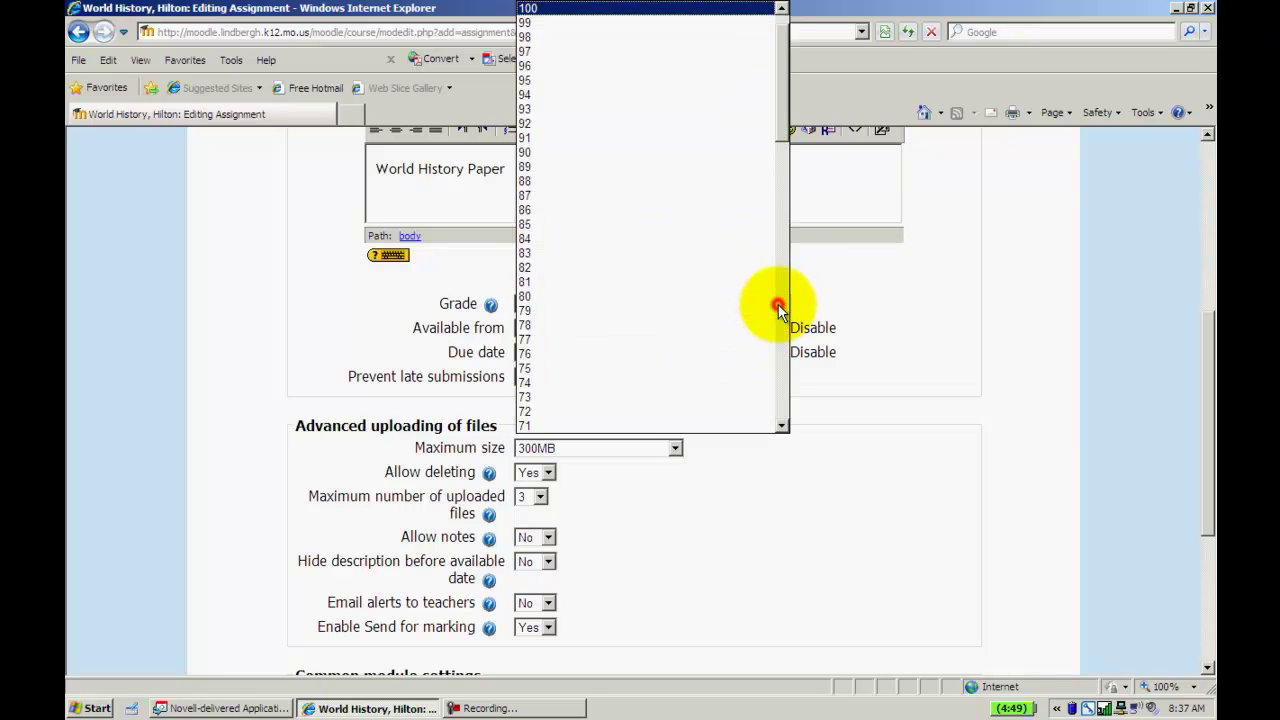
drag(781, 121, 790, 246)
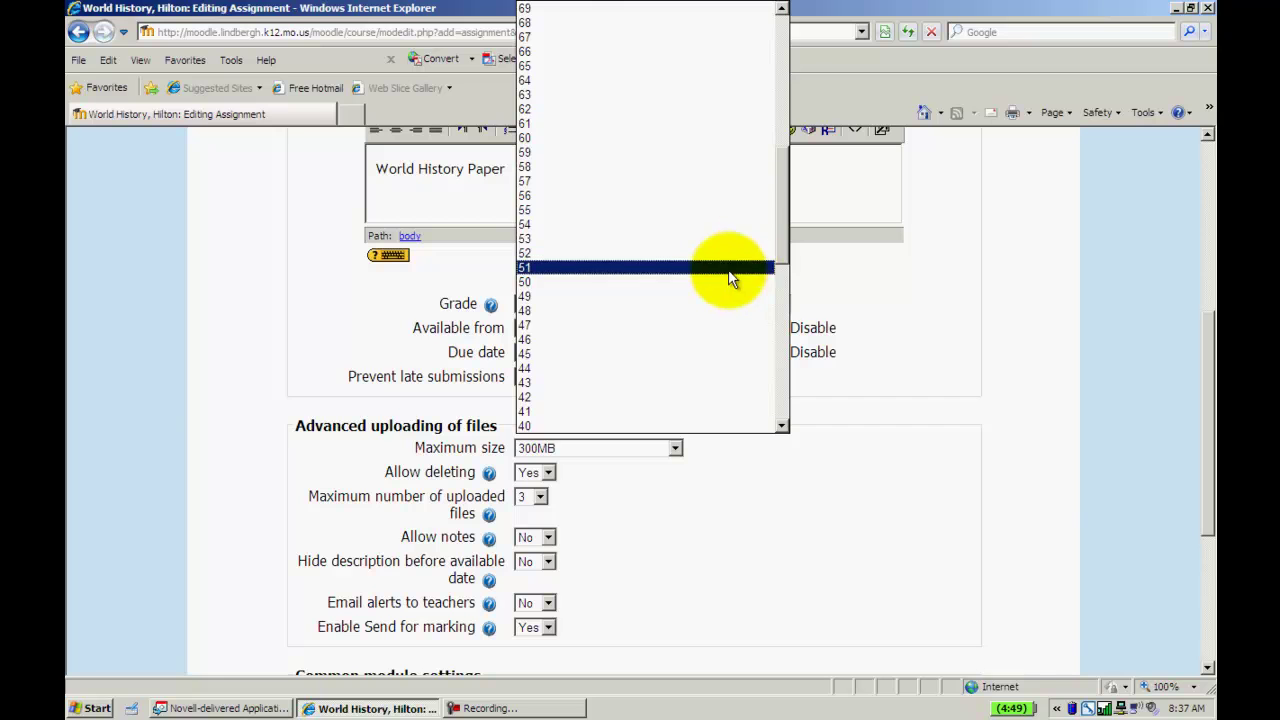
click(722, 280)
click(965, 370)
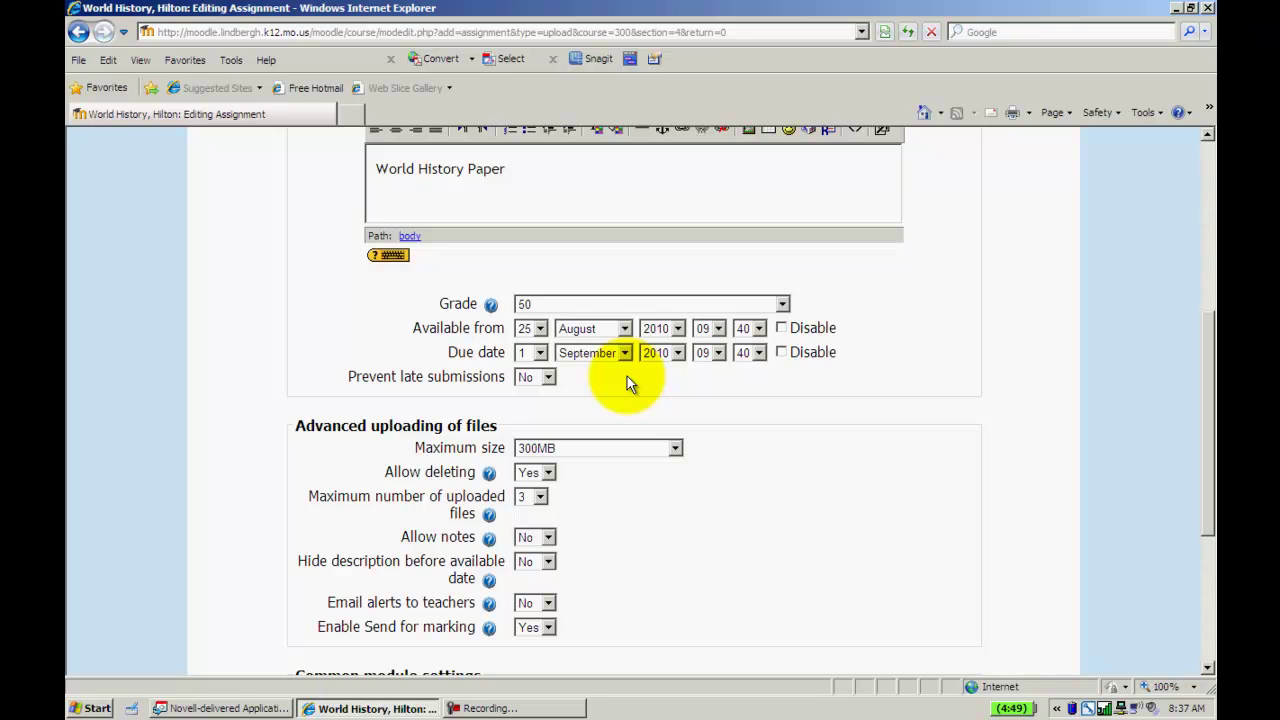
Keep the due date enabled at 1 September 2010, 09:40, with minutes left at 40
click(781, 352)
click(781, 352)
click(782, 352)
click(782, 352)
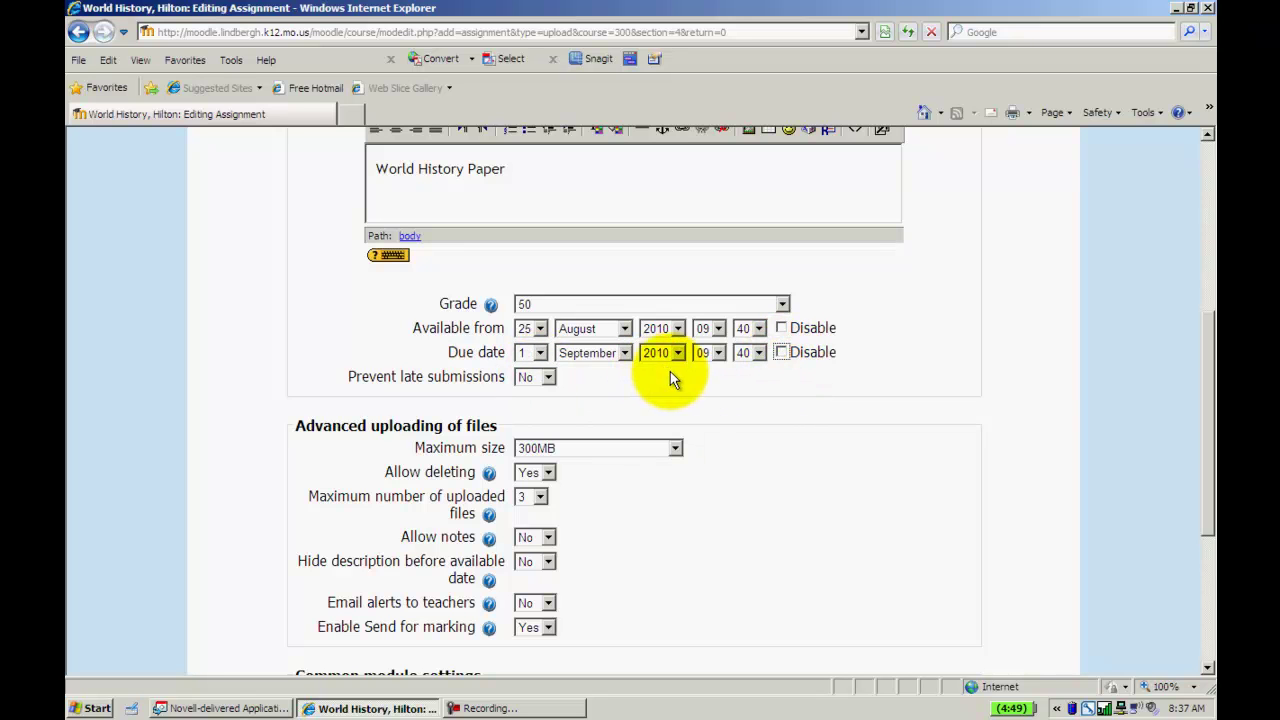
click(760, 353)
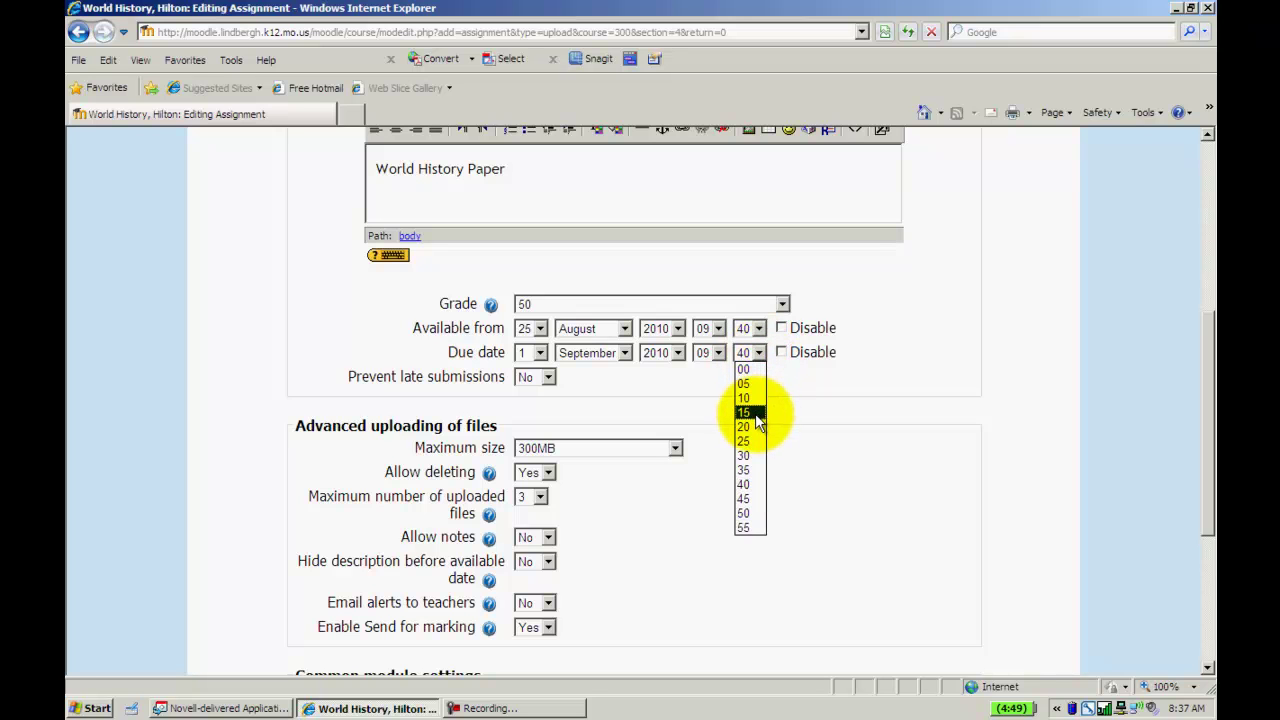
click(825, 370)
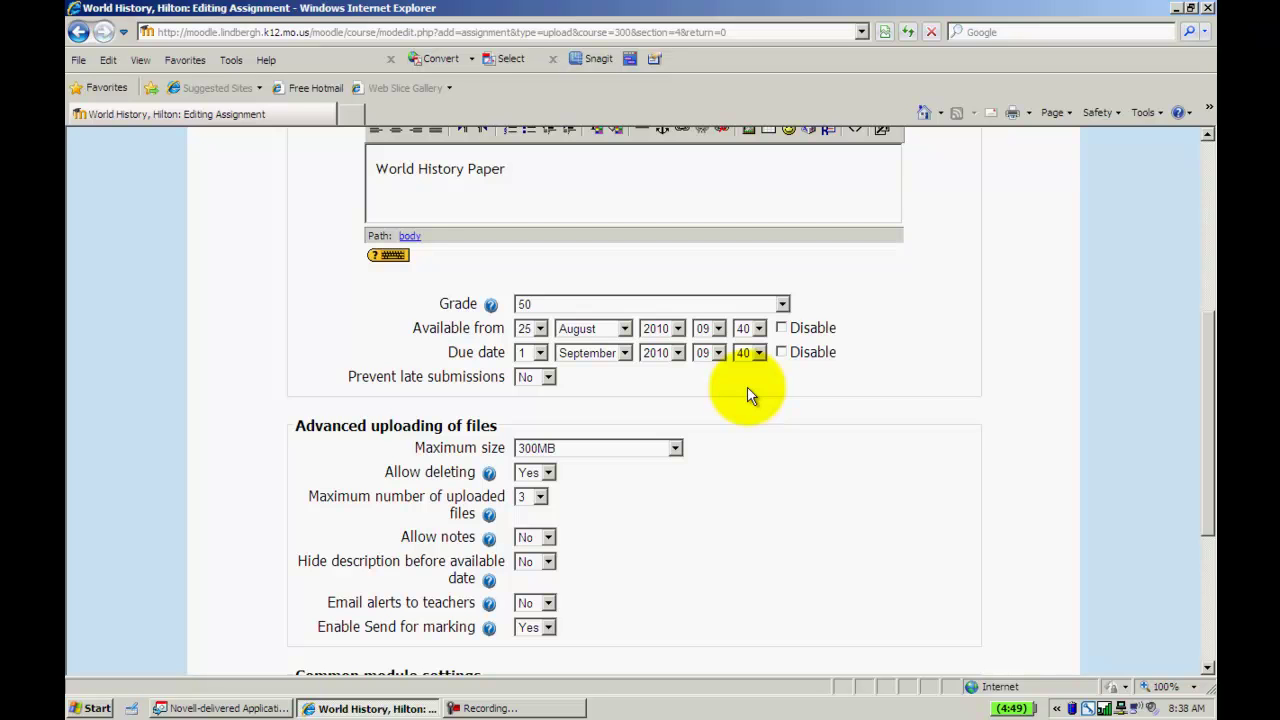
click(516, 386)
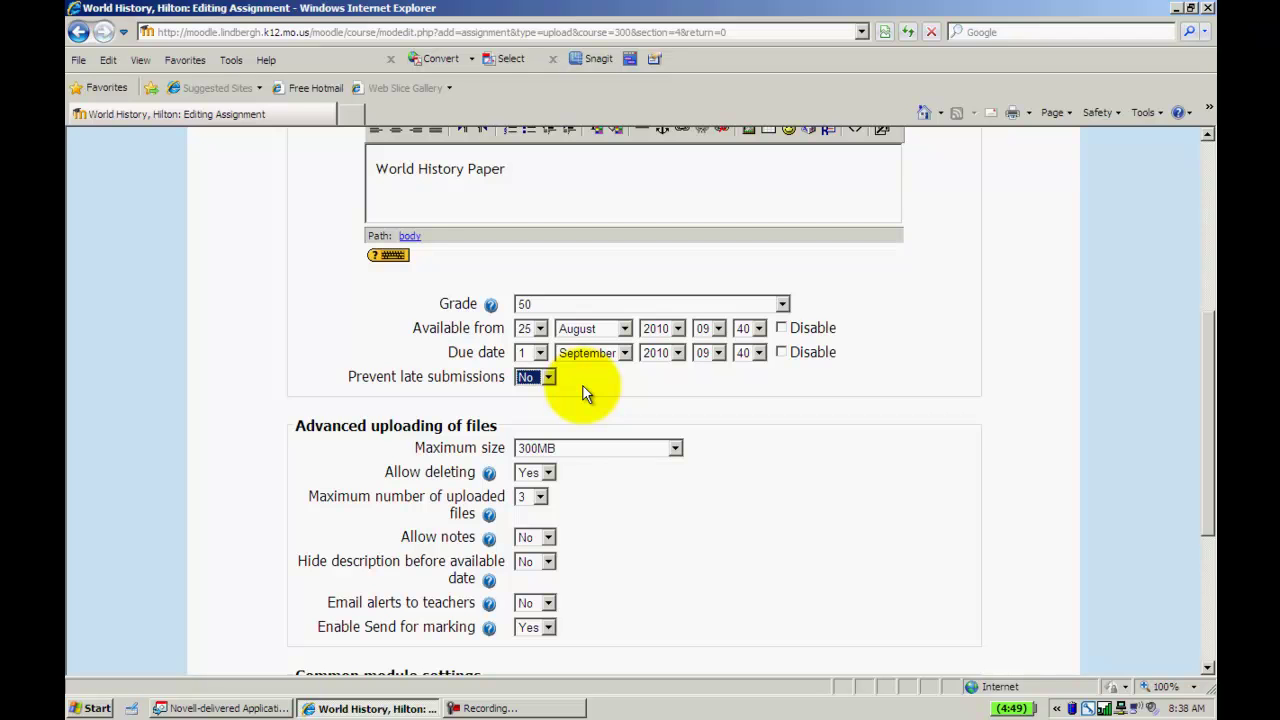
click(548, 379)
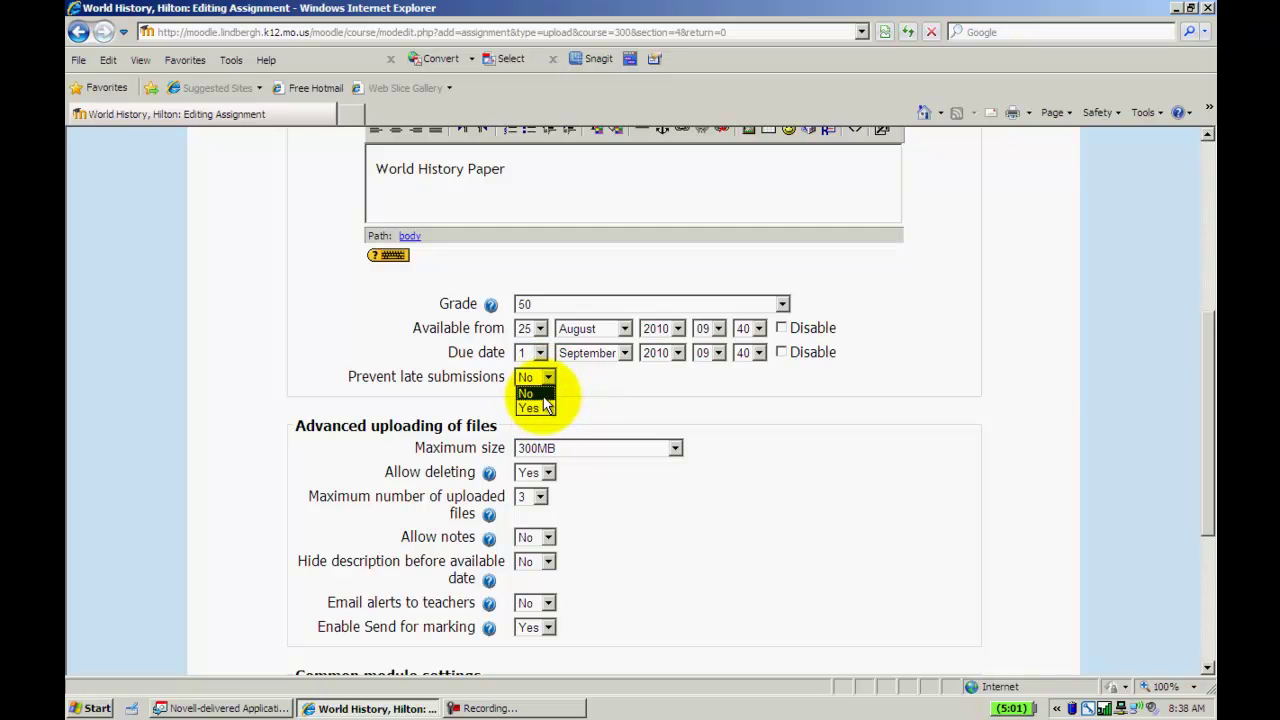
click(544, 396)
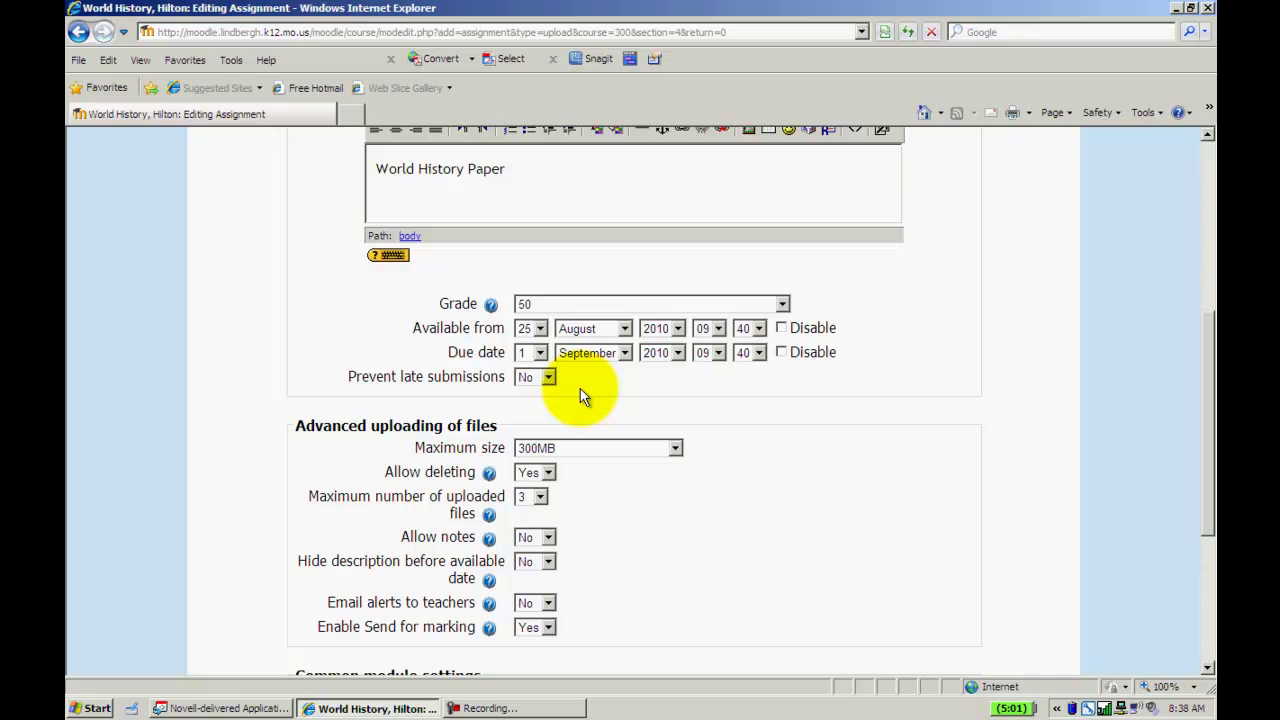
drag(1206, 357, 1202, 433)
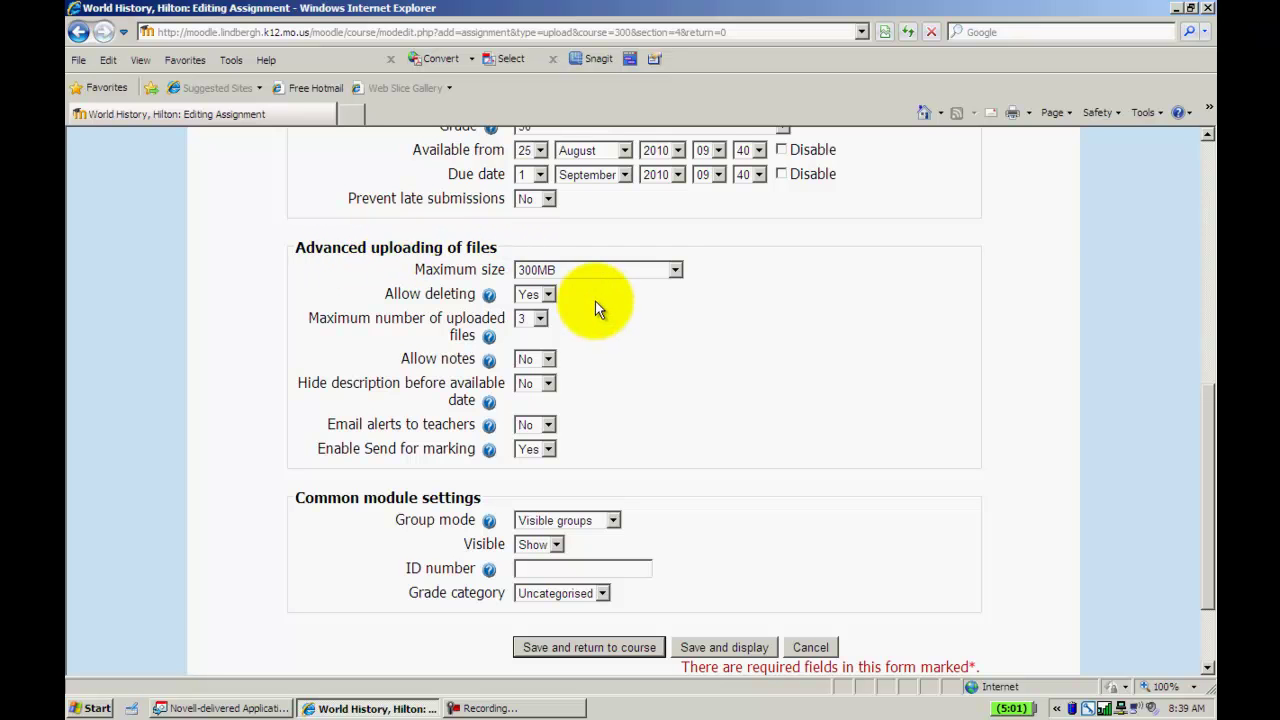
click(675, 270)
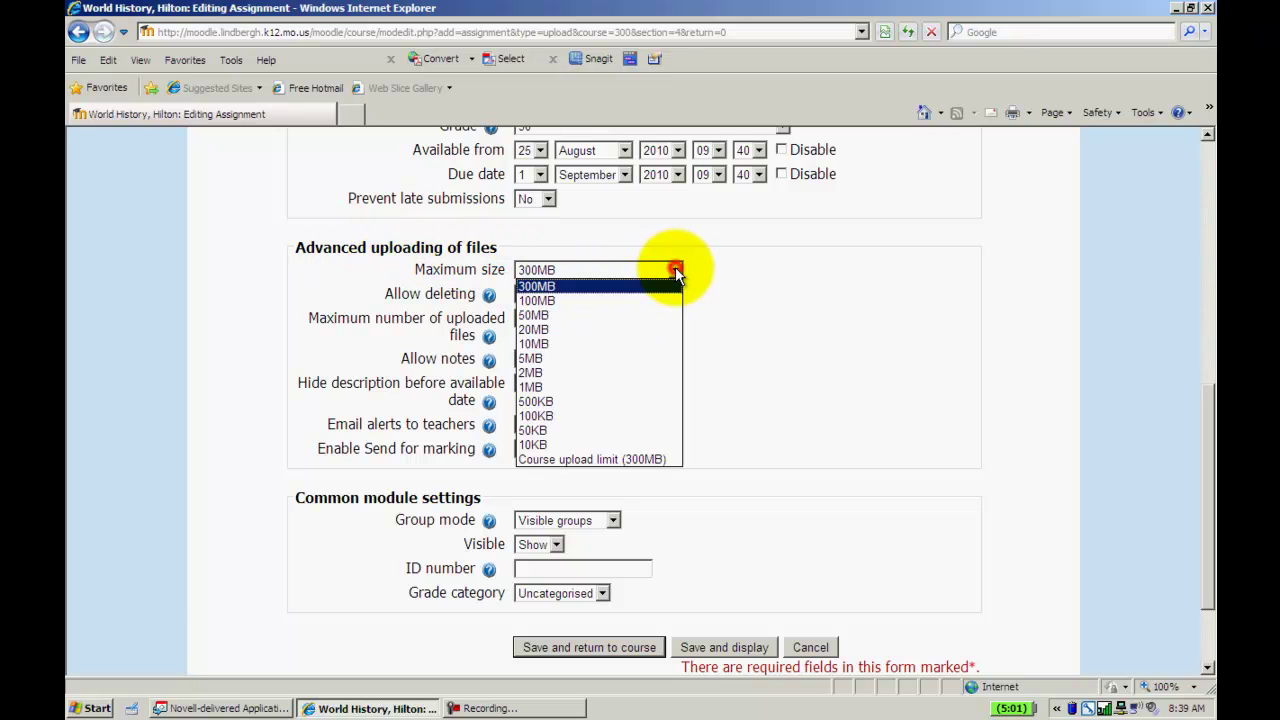
click(650, 289)
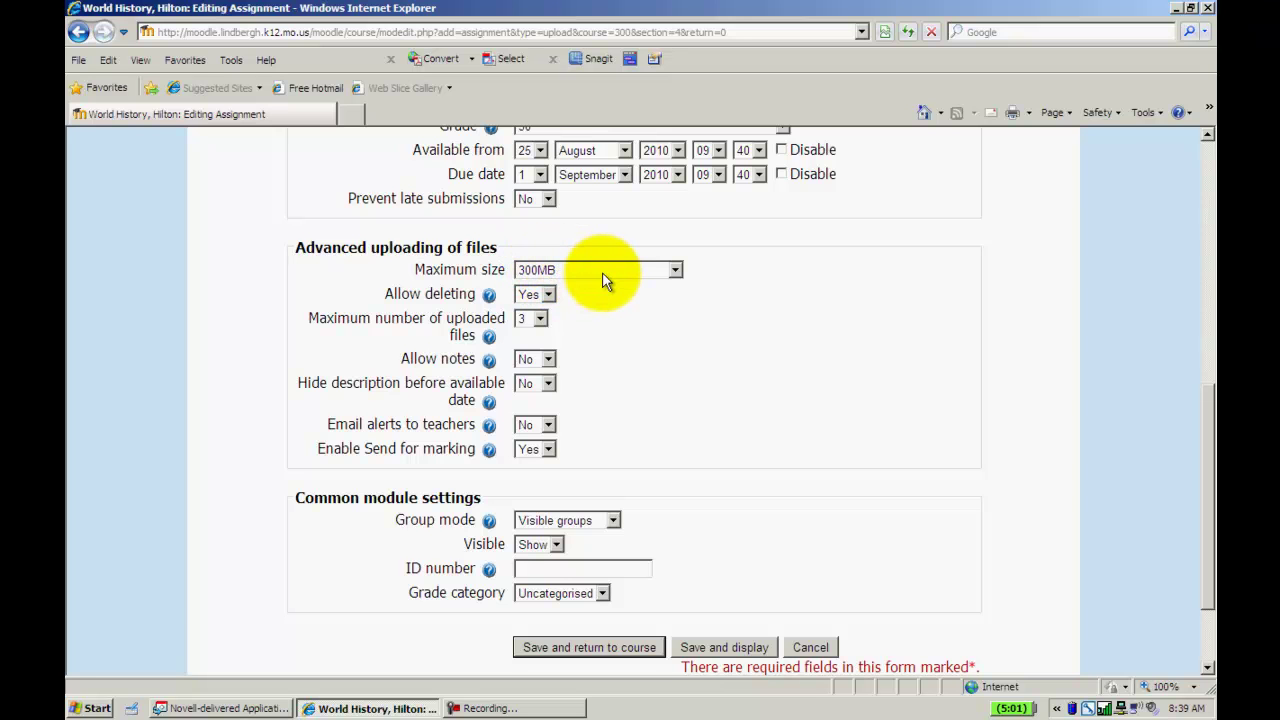
click(546, 292)
click(565, 322)
click(574, 323)
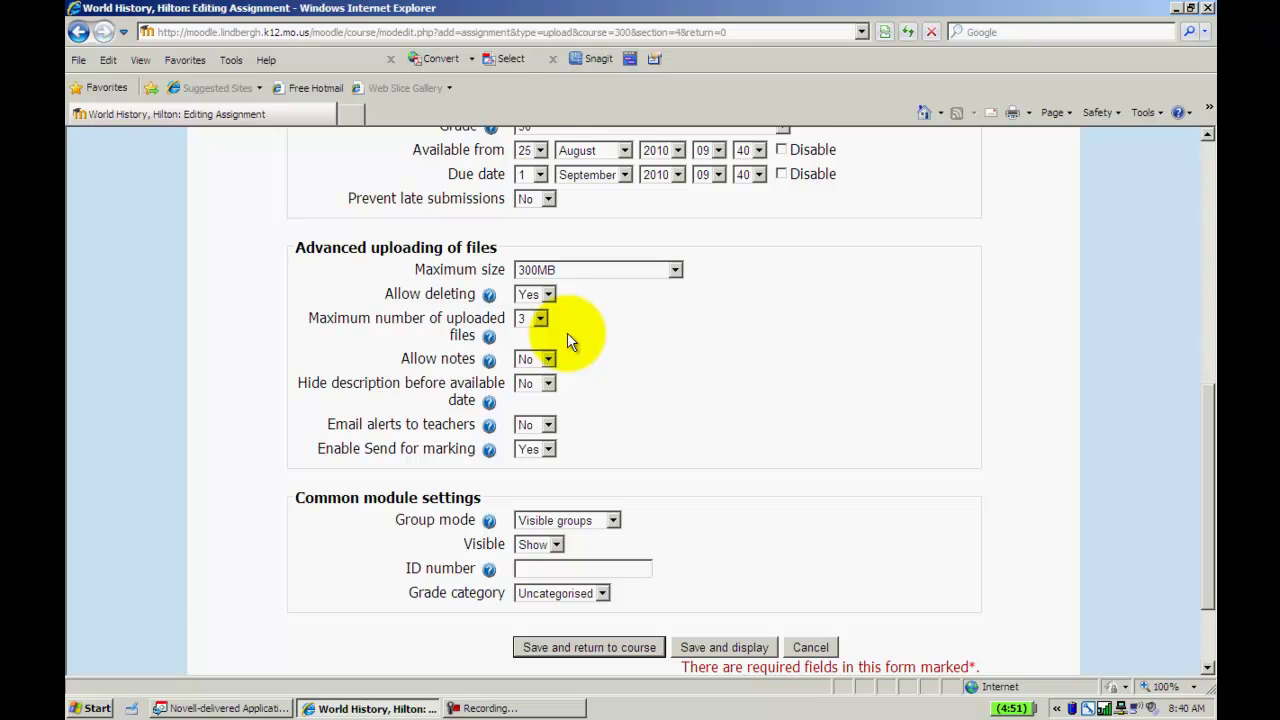
Set the maximum number of uploaded files to 10
click(540, 318)
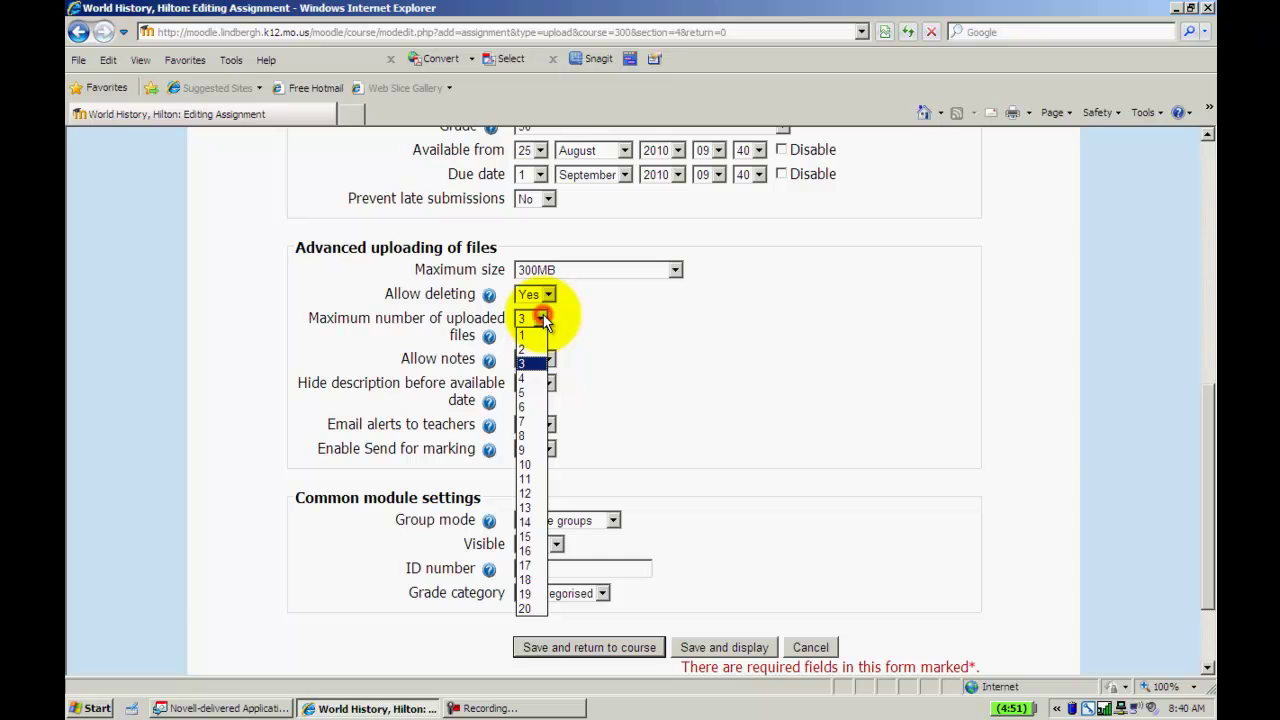
click(525, 465)
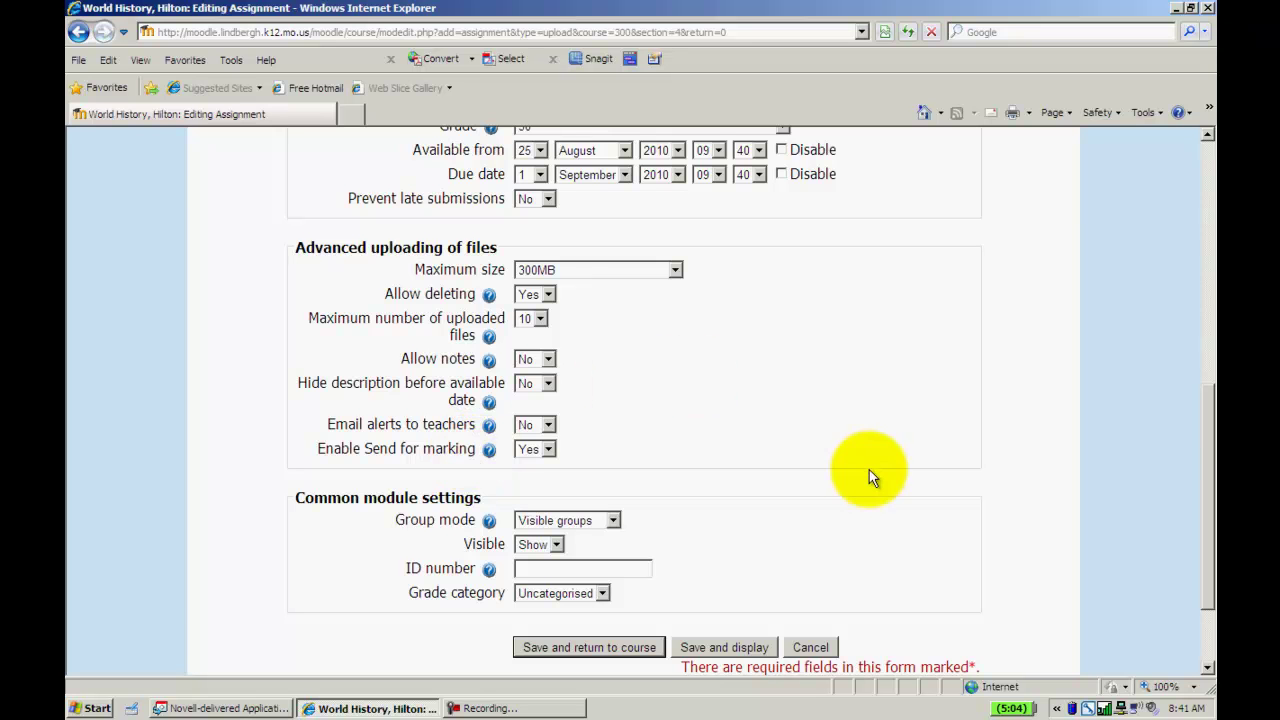
Save the World History Paper assignment and return to the course page
drag(1210, 428, 1210, 486)
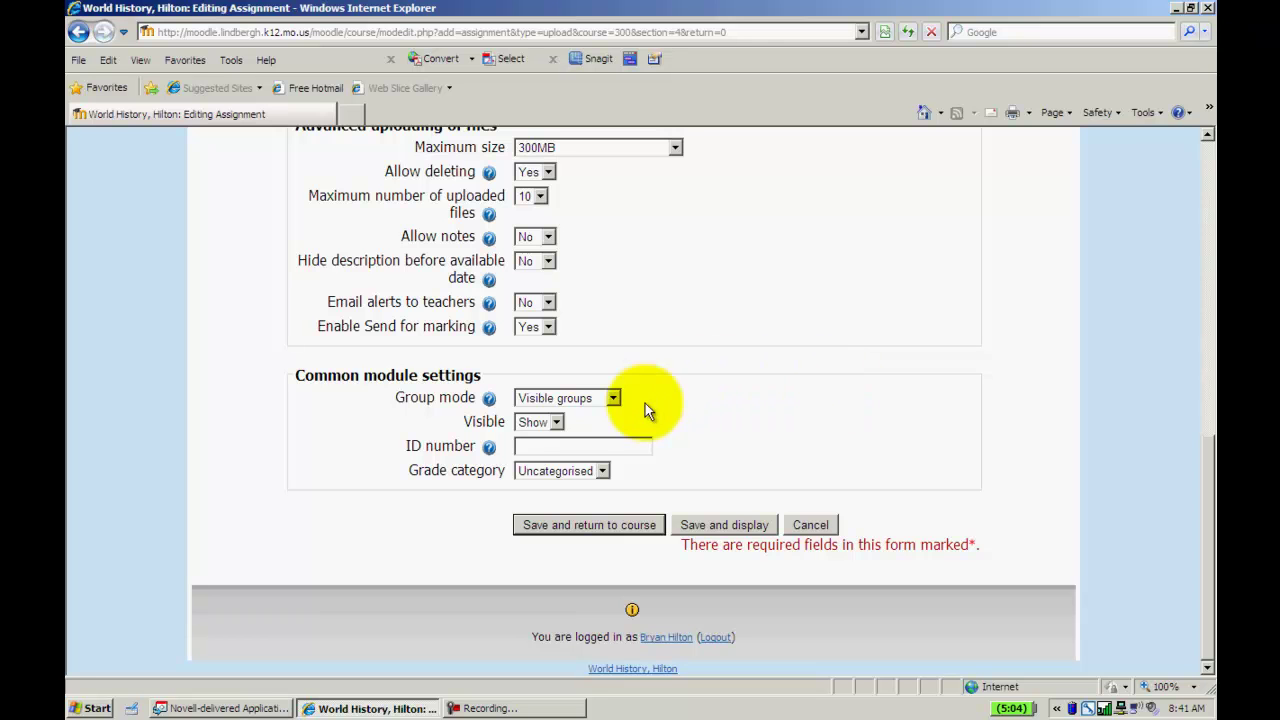
click(566, 398)
click(659, 418)
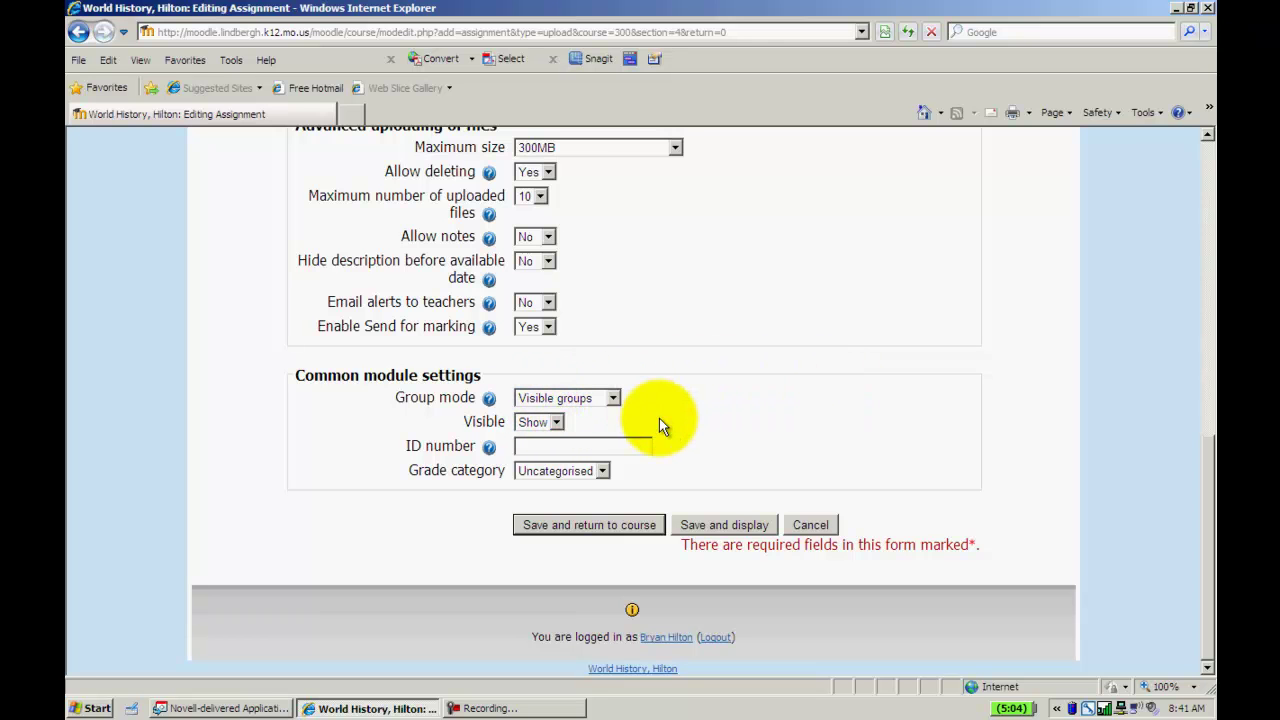
click(592, 525)
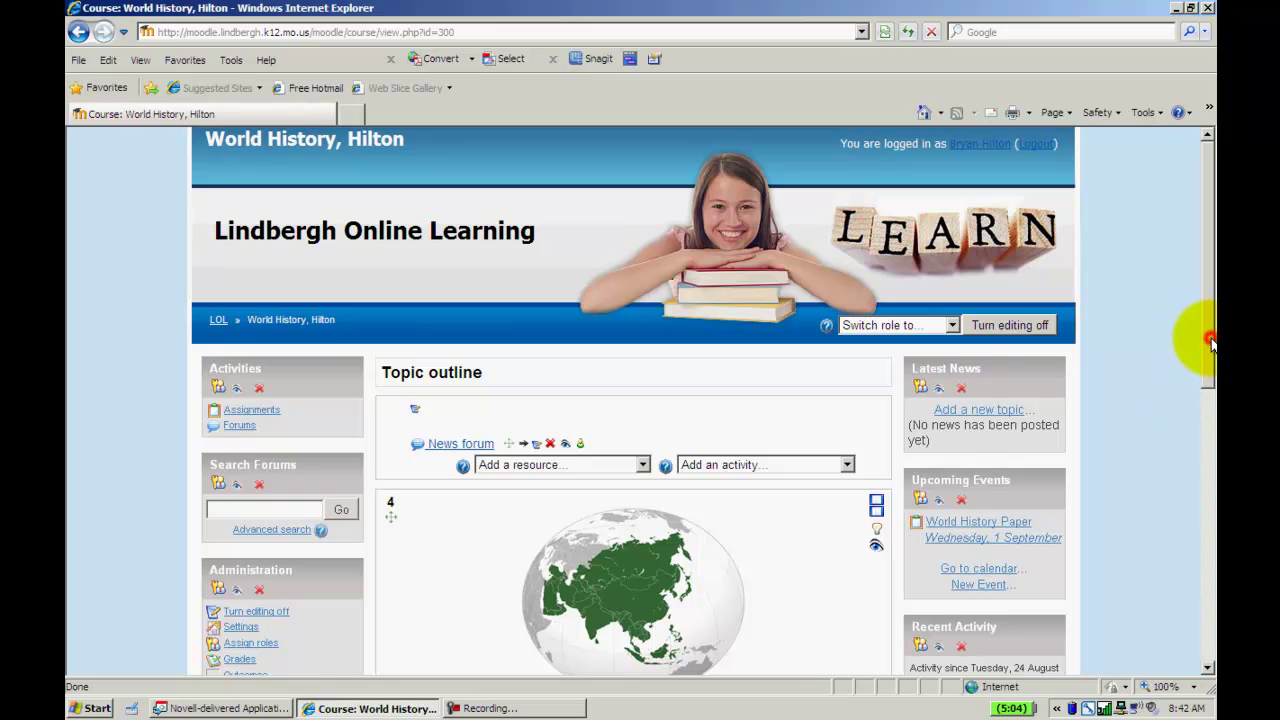
Turn course editing off and check the assignment under Unit 4: Asia
click(1040, 324)
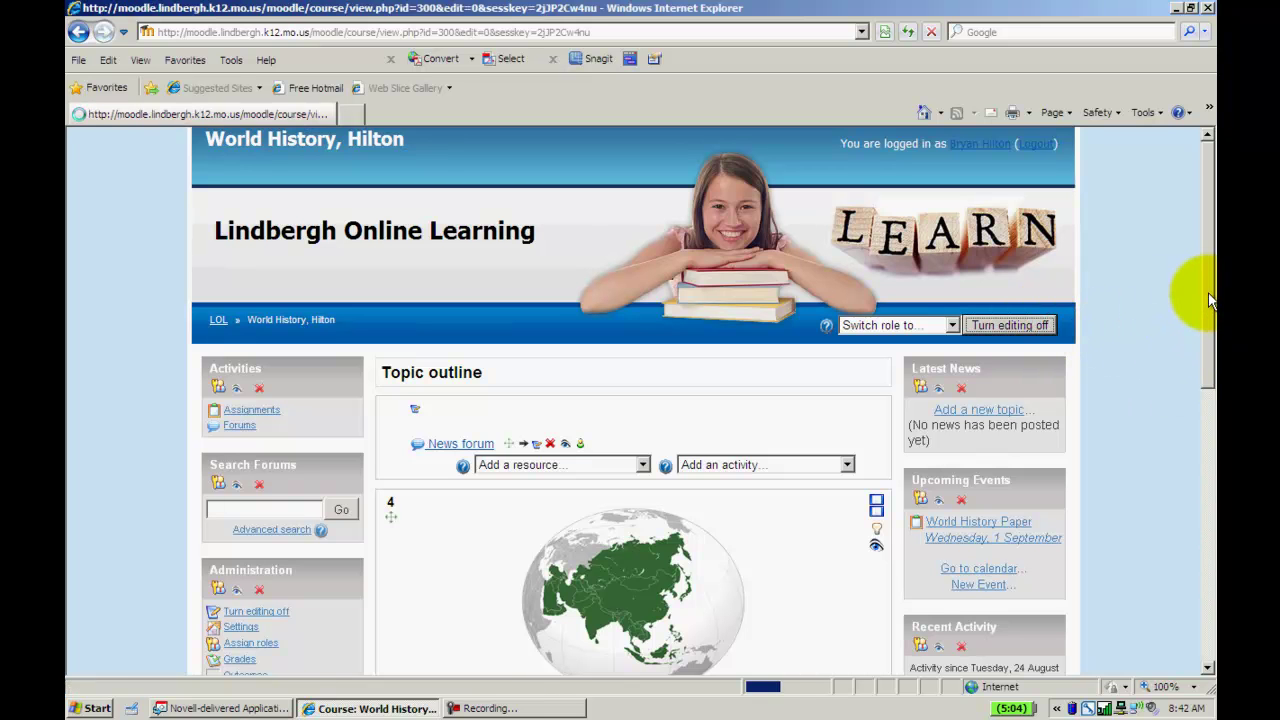
drag(1207, 292, 1210, 430)
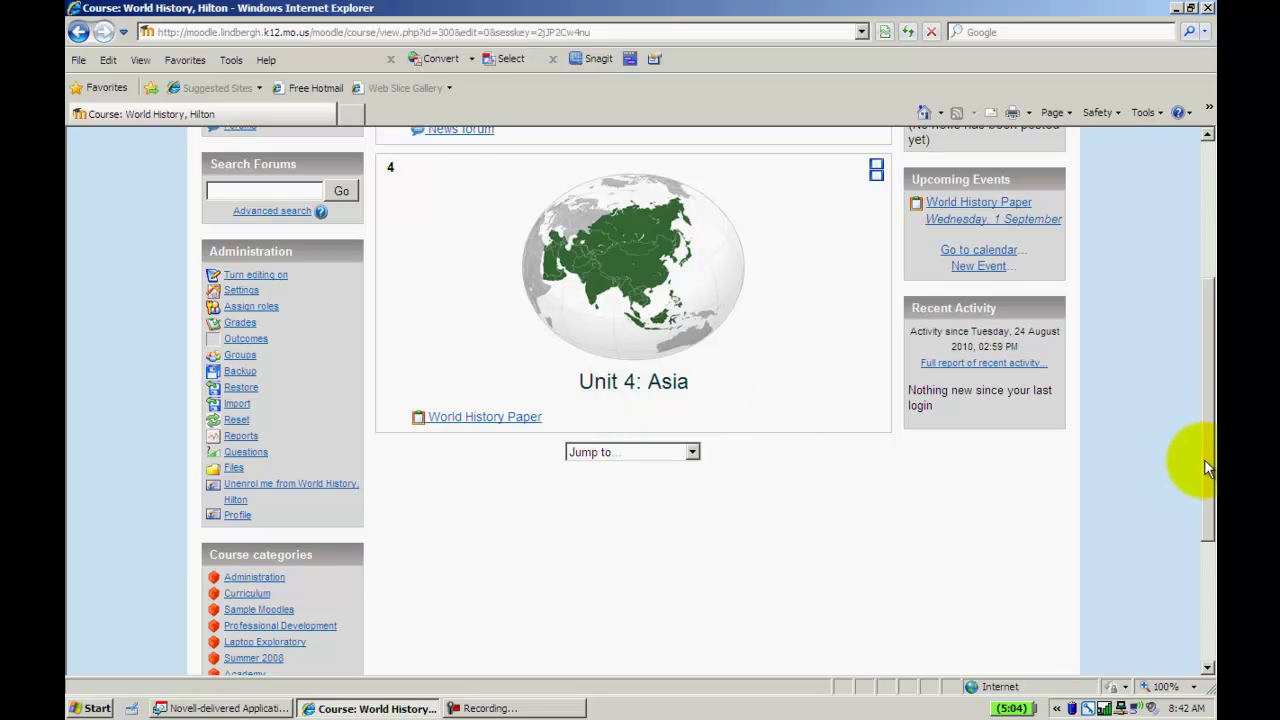
drag(1204, 459, 1203, 397)
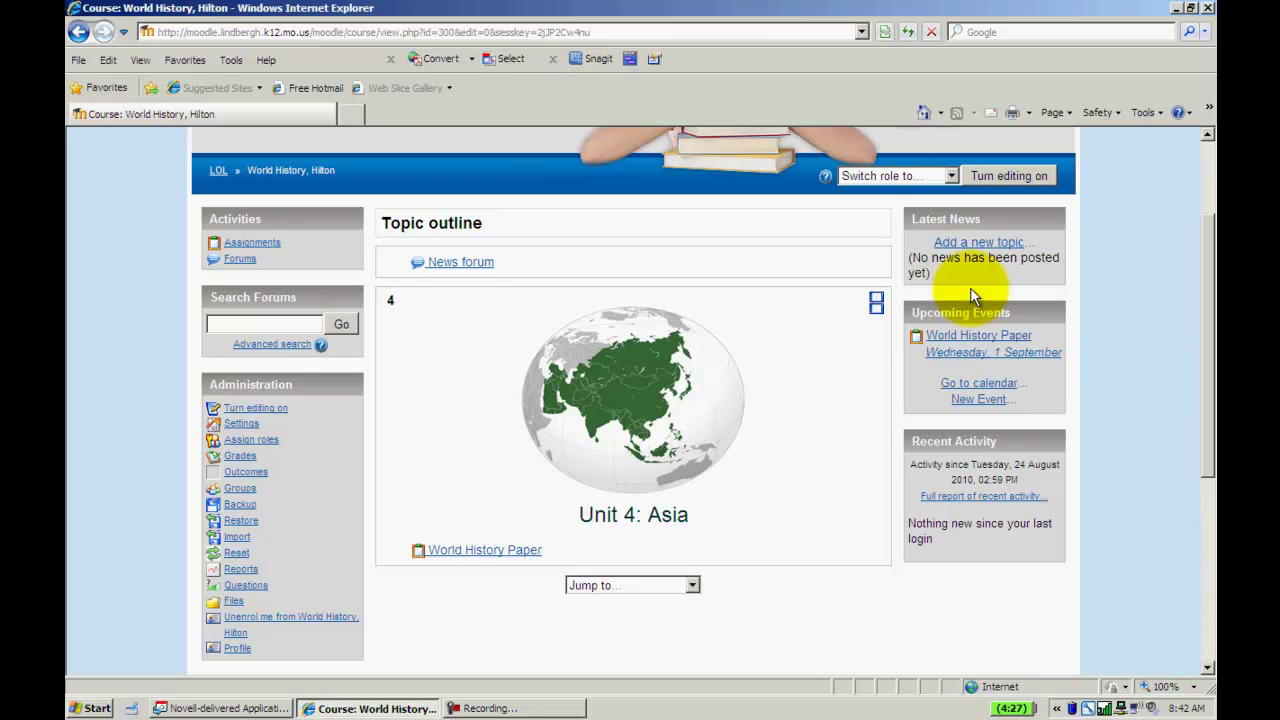
Switch the course view to the Student role
click(950, 177)
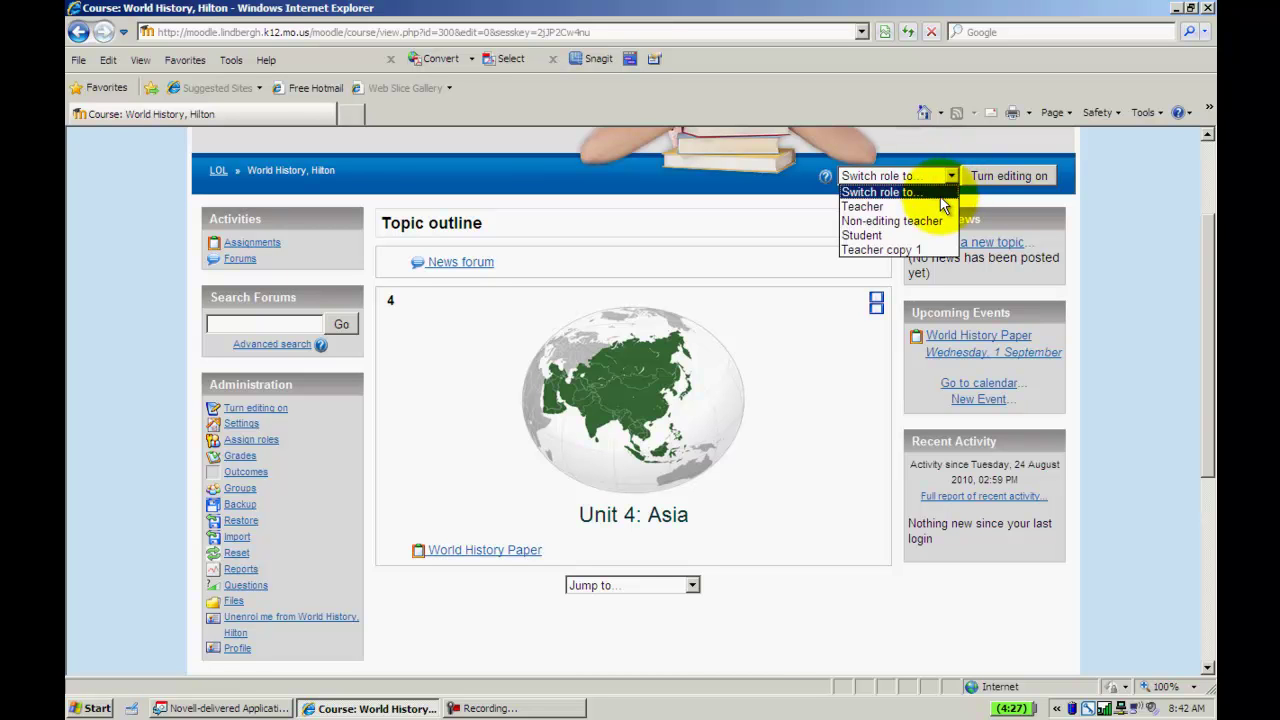
click(862, 235)
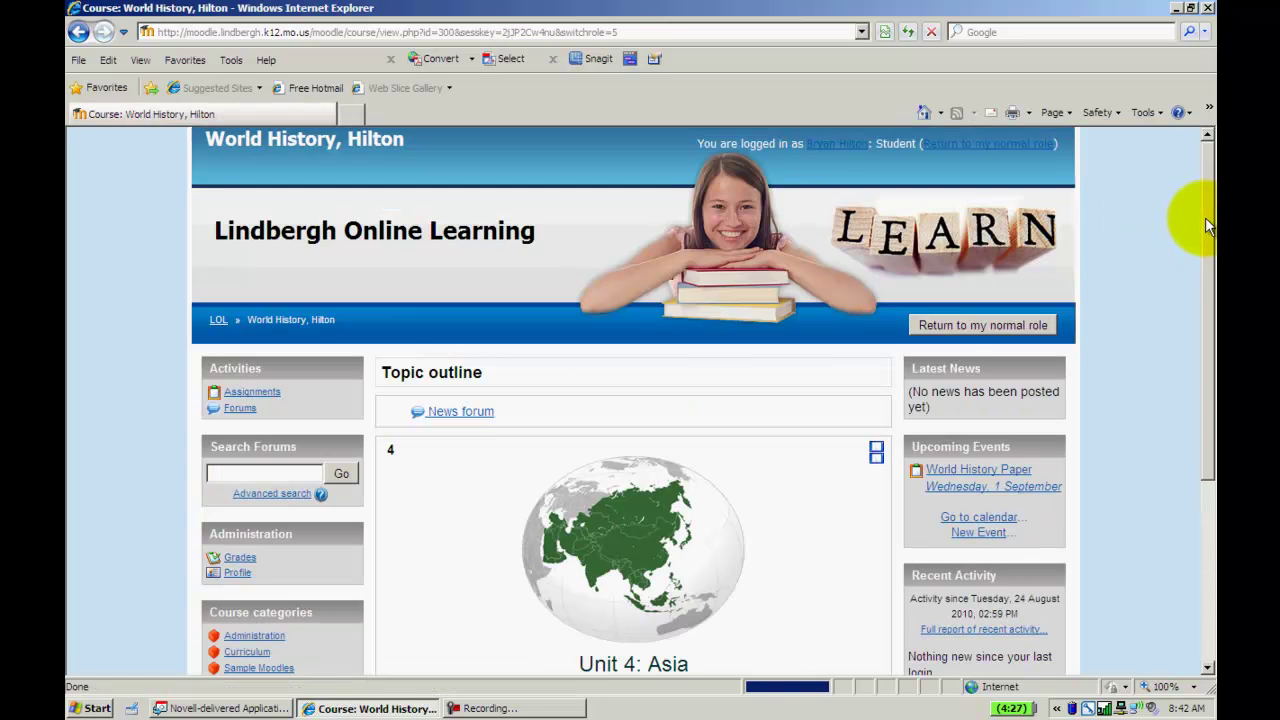
drag(1205, 217, 1203, 428)
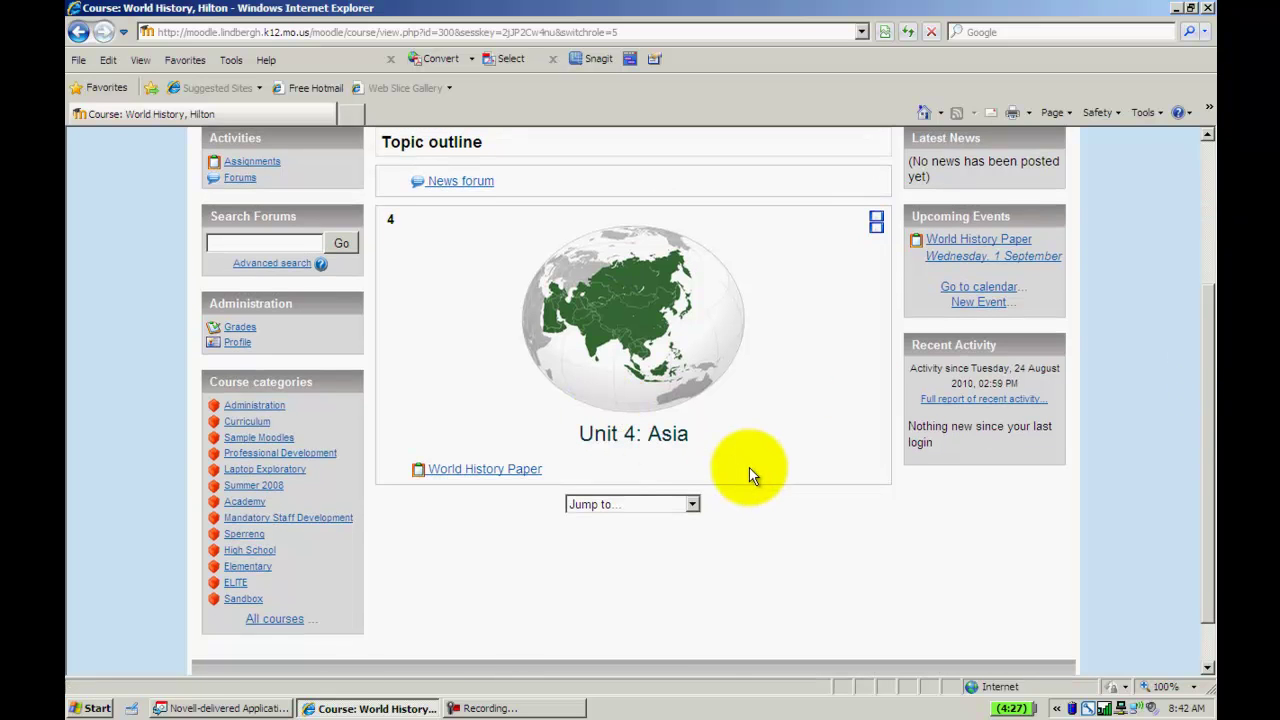
Open World History Paper, try Upload this file, and go back to the assignment page
click(486, 470)
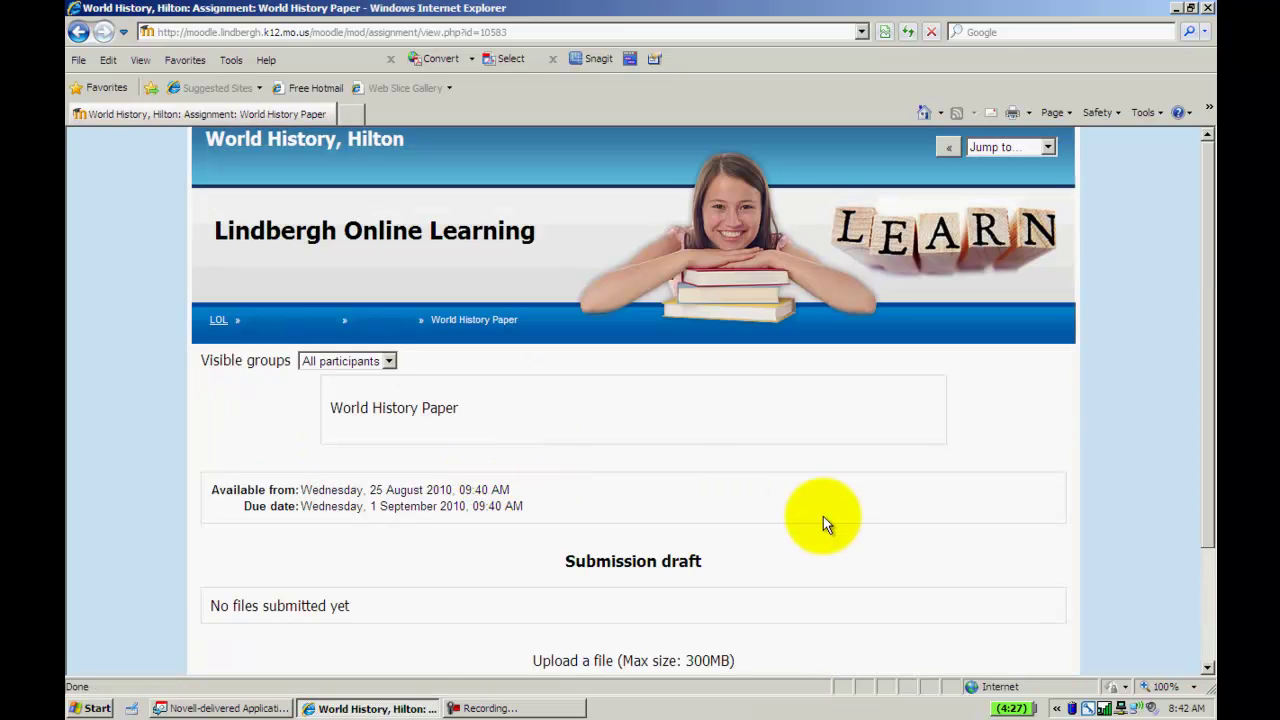
drag(1208, 383, 1212, 515)
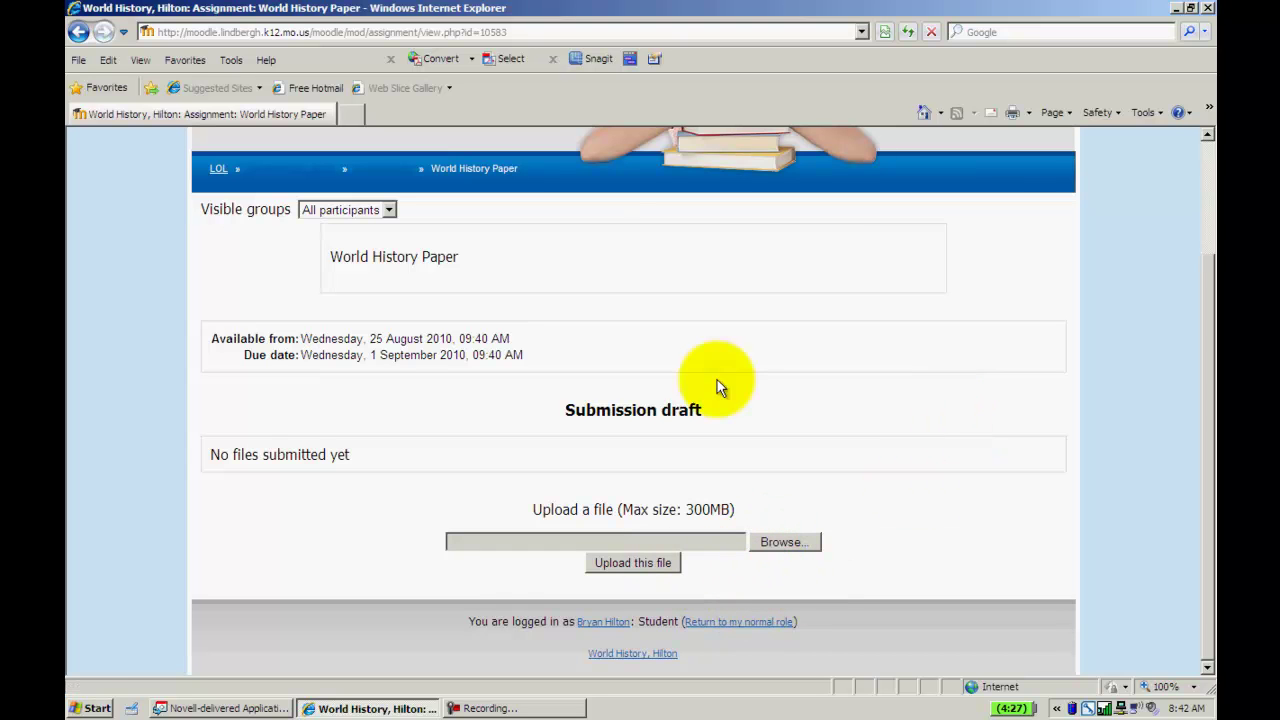
click(636, 565)
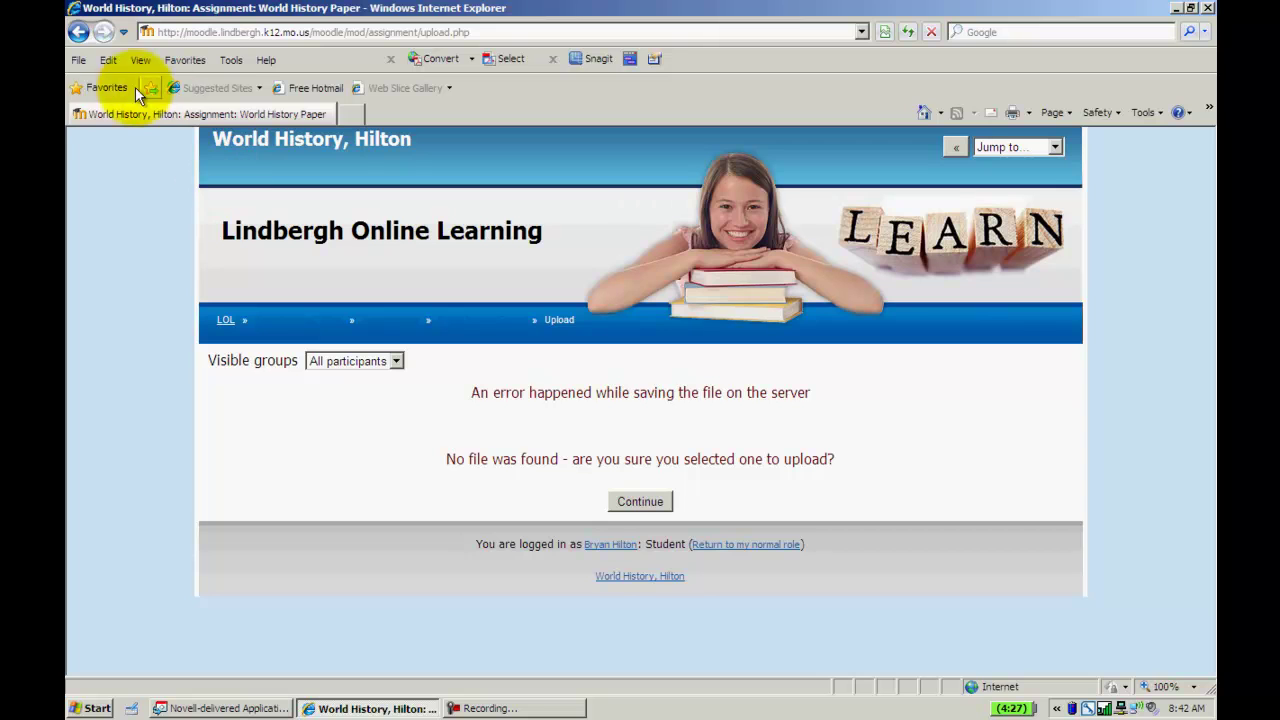
click(78, 36)
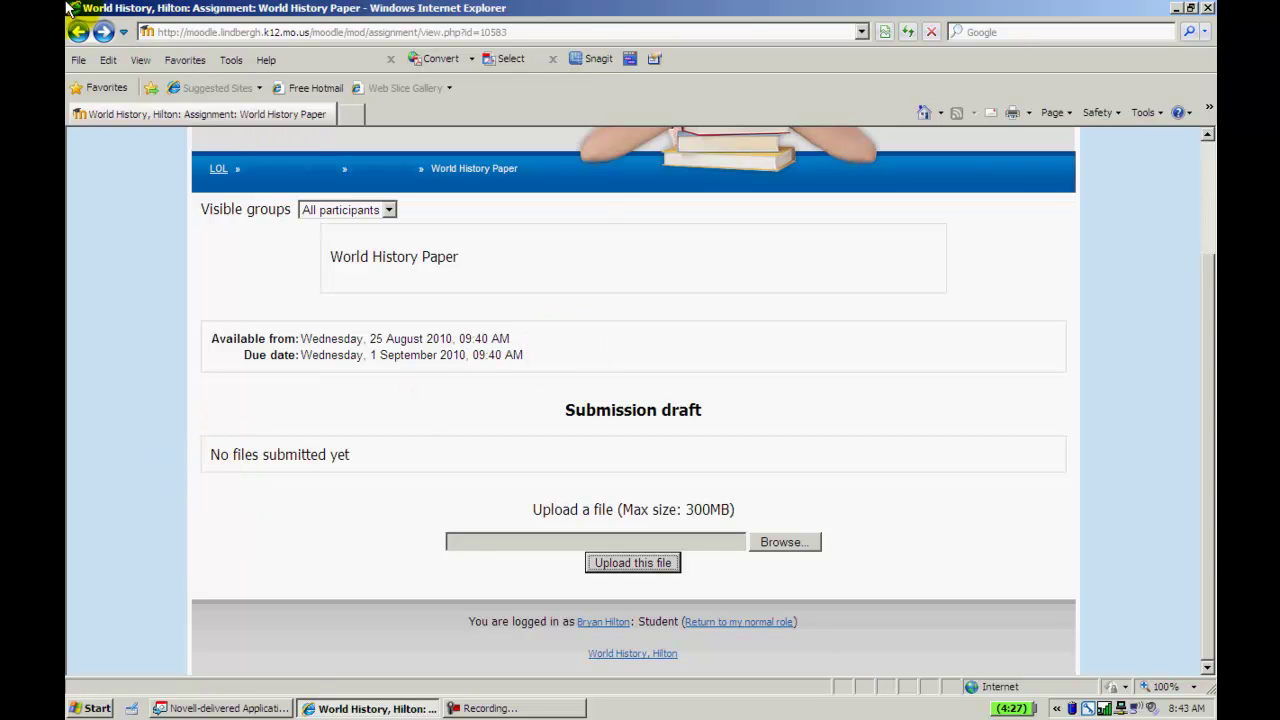
Go back to the World History course outline, still in student view
click(78, 31)
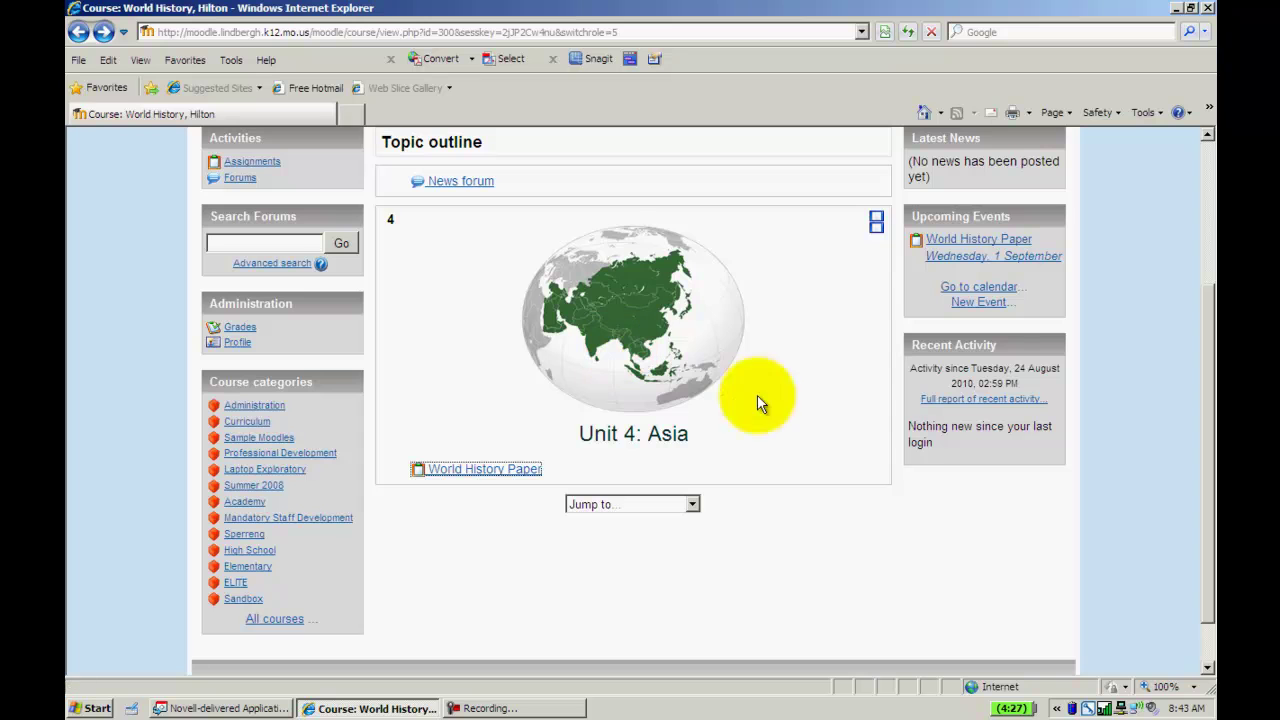